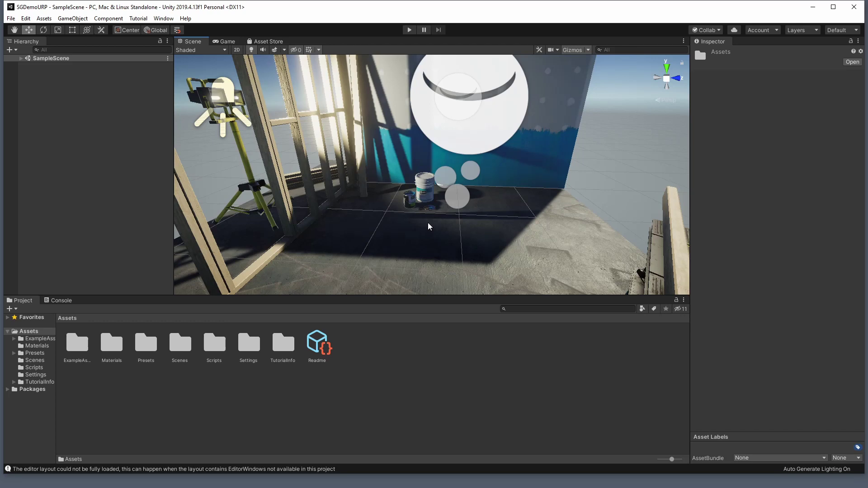
Add a 3D cylinder to SampleScene and reset its transform.
{"action": "left_click_drag", "start_coordinate": [498, 240], "coordinate": [471, 236], "text": "alt"}
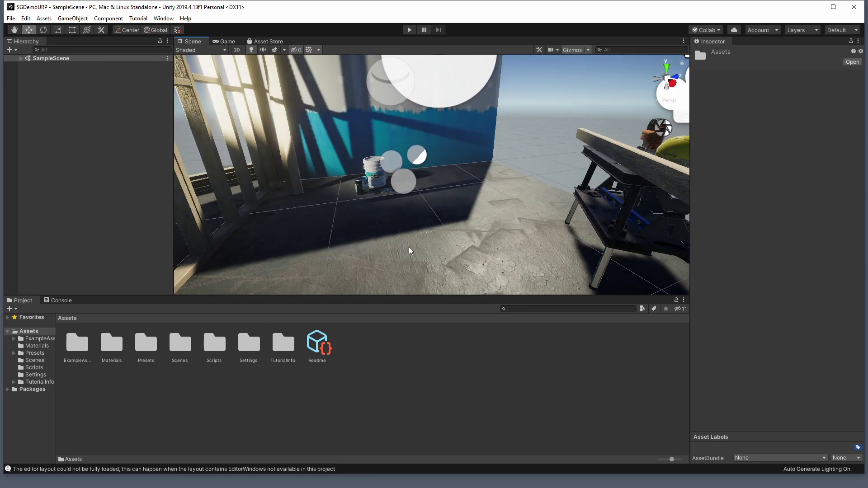
{"action": "left_click", "coordinate": [20, 58]}
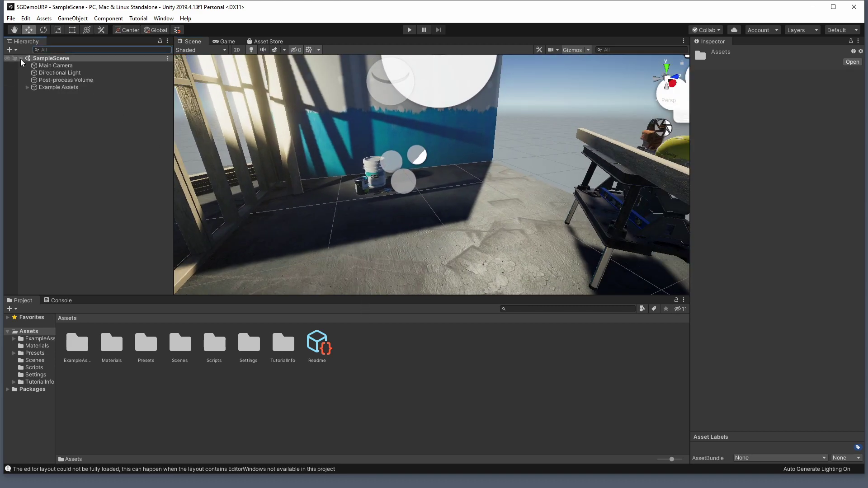
{"action": "right_click", "coordinate": [76, 118]}
{"action": "mouse_move", "coordinate": [117, 213]}
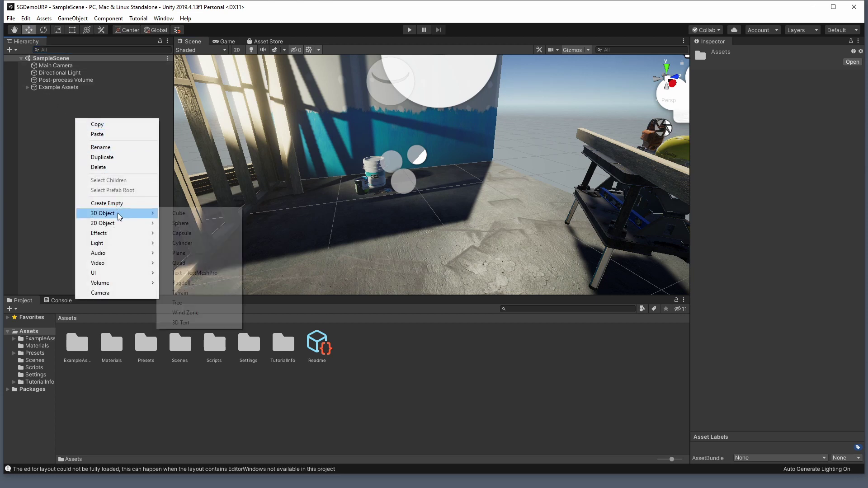
{"action": "left_click", "coordinate": [198, 242]}
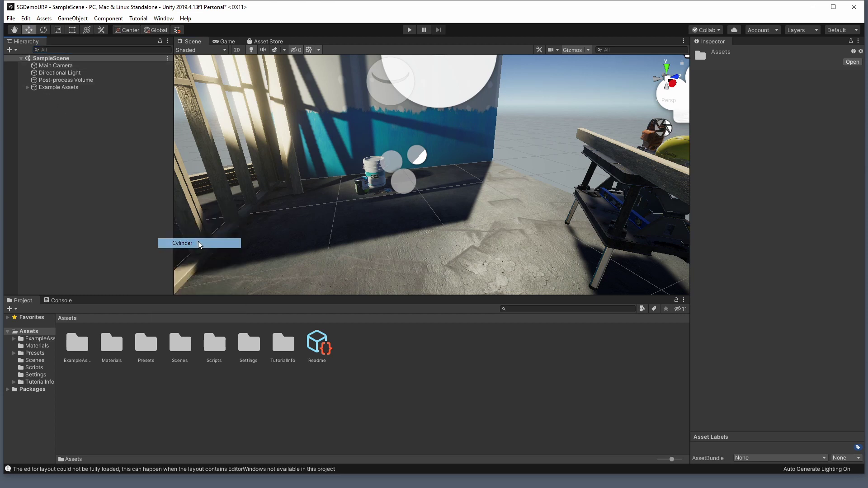
{"action": "left_click", "coordinate": [858, 77]}
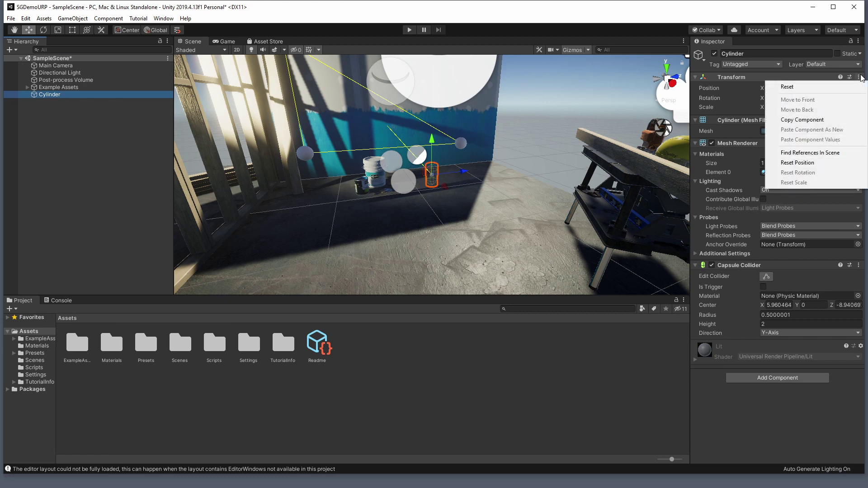
{"action": "left_click", "coordinate": [846, 85]}
Set the cylinder's scale to 0.5 on X, Y and Z.
{"action": "left_click_drag", "start_coordinate": [444, 191], "coordinate": [511, 190], "text": "alt"}
{"action": "left_click", "coordinate": [771, 107]}
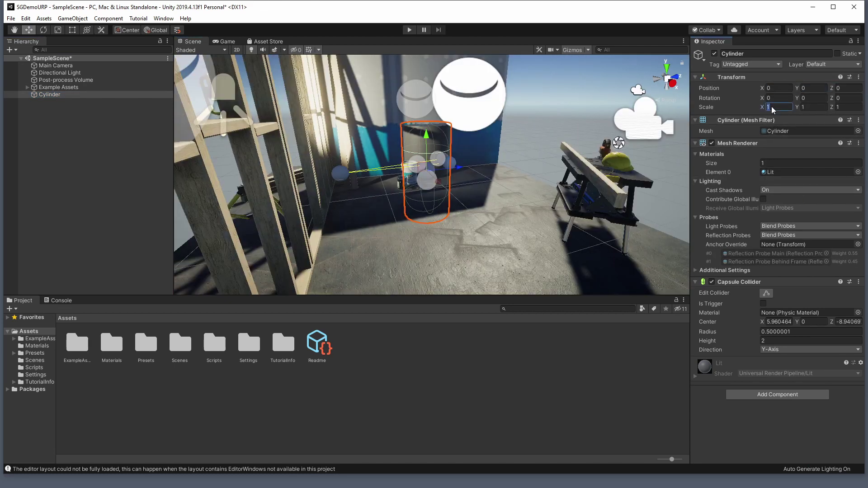
{"action": "key", "text": "BackSpace"}
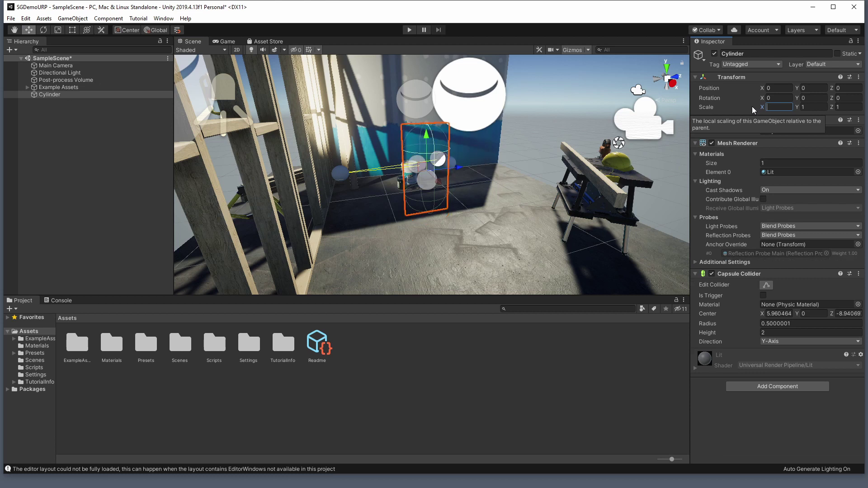
{"action": "type", "text": ".5"}
{"action": "key", "text": "Tab"}
{"action": "type", "text": ".5"}
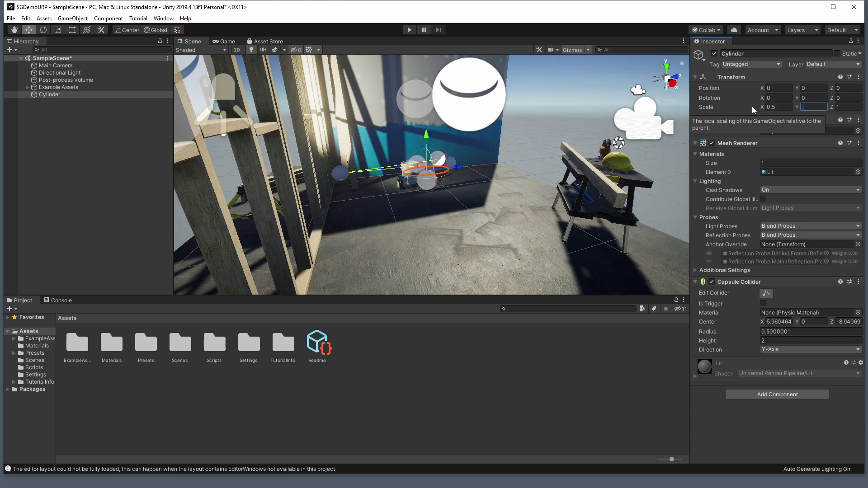
{"action": "key", "text": "Tab"}
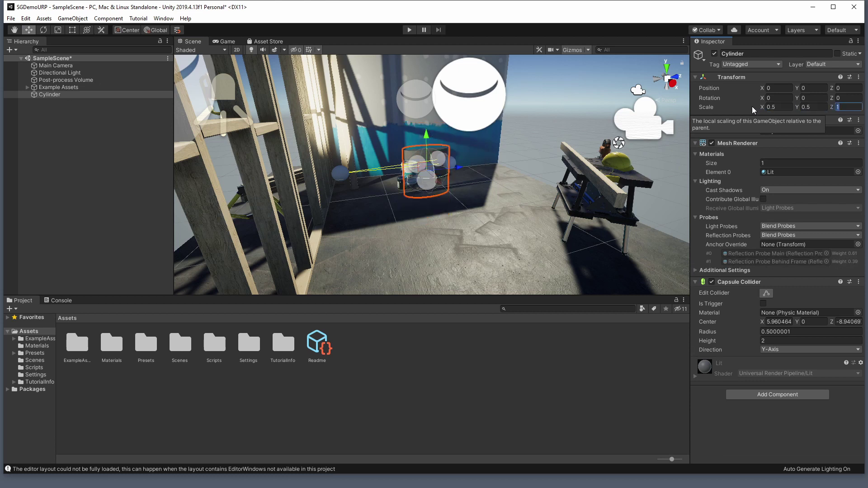
{"action": "type", "text": ".5"}
{"action": "key", "text": "Return"}
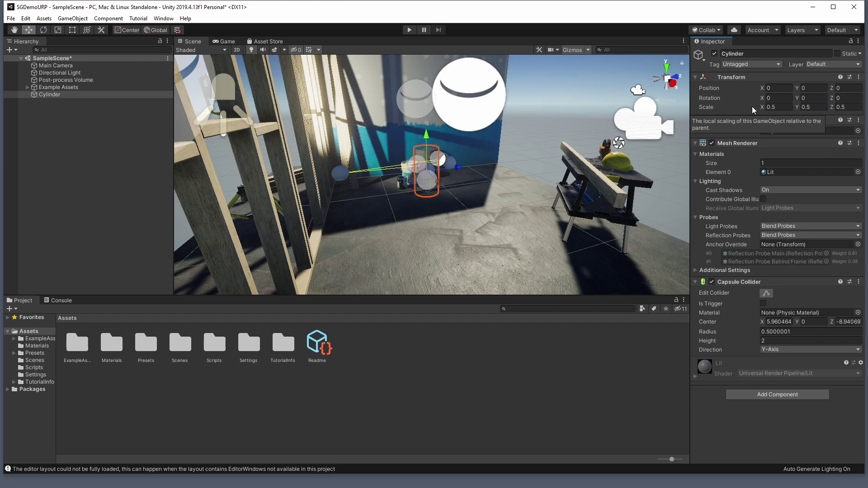
Move the cylinder onto the workshop floor in front of the paint buckets, at position X 2.25, Y 0.5, Z 0.
{"action": "scroll", "coordinate": [666, 143], "scroll_direction": "down", "scroll_amount": 5}
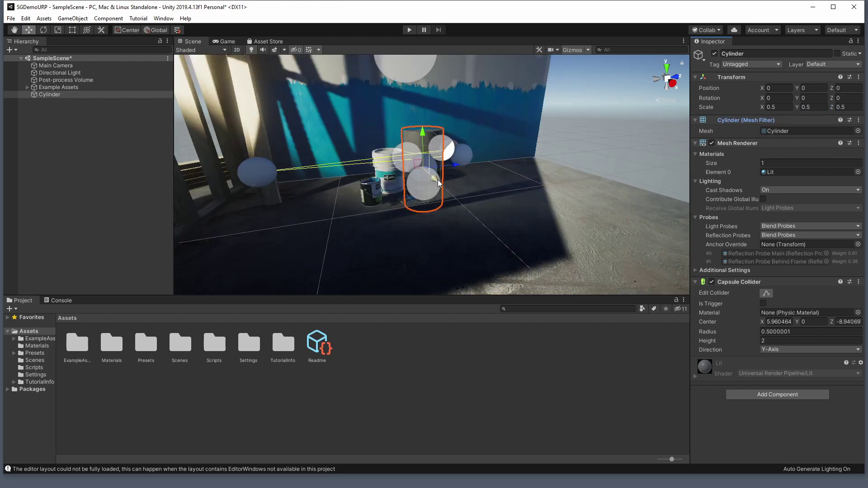
{"action": "left_click_drag", "start_coordinate": [438, 180], "coordinate": [470, 149]}
{"action": "right_click_drag", "start_coordinate": [470, 149], "coordinate": [455, 201]}
{"action": "left_click_drag", "start_coordinate": [447, 174], "coordinate": [422, 197]}
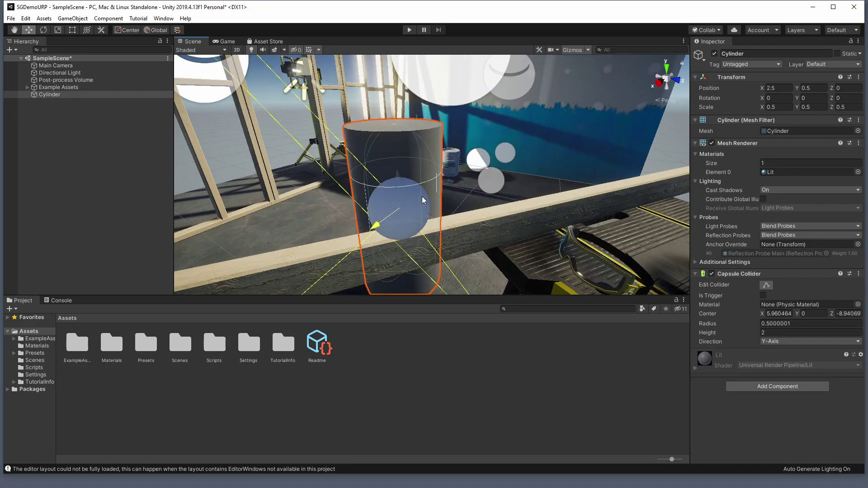
{"action": "right_click_drag", "start_coordinate": [422, 197], "coordinate": [509, 208]}
{"action": "scroll", "coordinate": [510, 208], "scroll_direction": "down", "scroll_amount": 5}
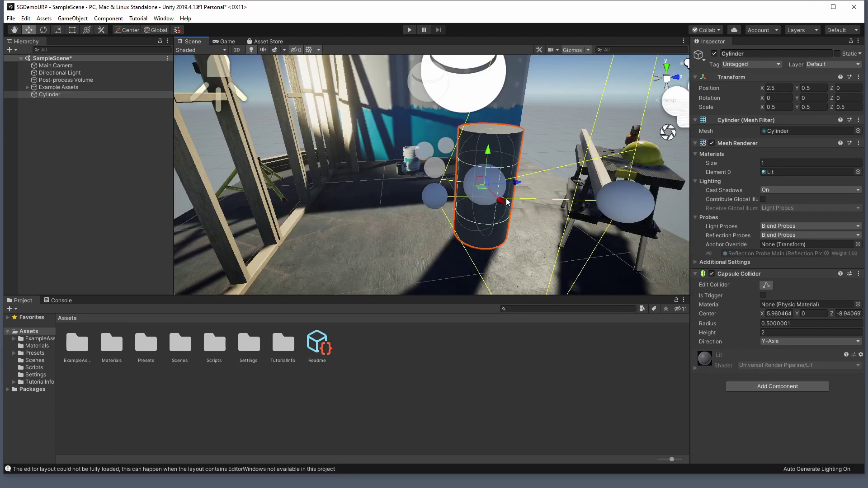
{"action": "key", "text": "ctrl+z"}
{"action": "scroll", "coordinate": [522, 184], "scroll_direction": "up", "scroll_amount": 3}
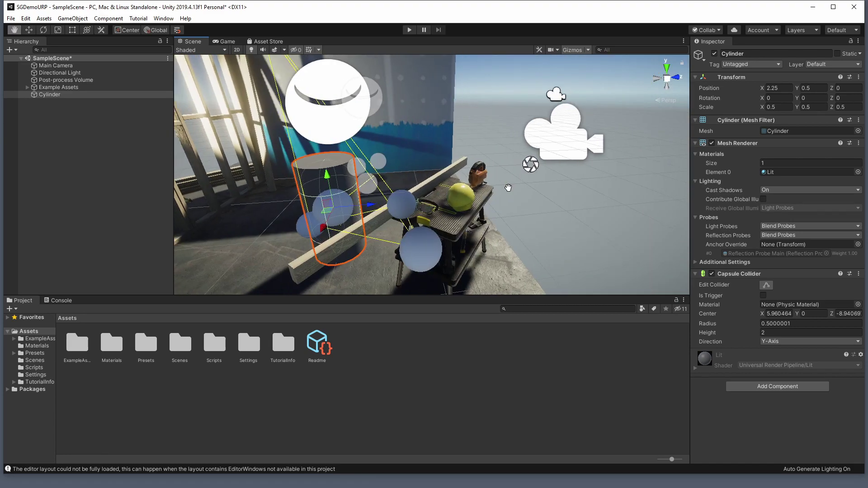
Examine the light probes around the cylinder by selecting the Light Probe Group, and reselect the cylinder.
{"action": "mouse_move", "coordinate": [520, 184]}
{"action": "middle_mouse_down"}
{"action": "mouse_move", "coordinate": [466, 204]}
{"action": "mouse_move", "coordinate": [514, 186]}
{"action": "middle_mouse_up"}
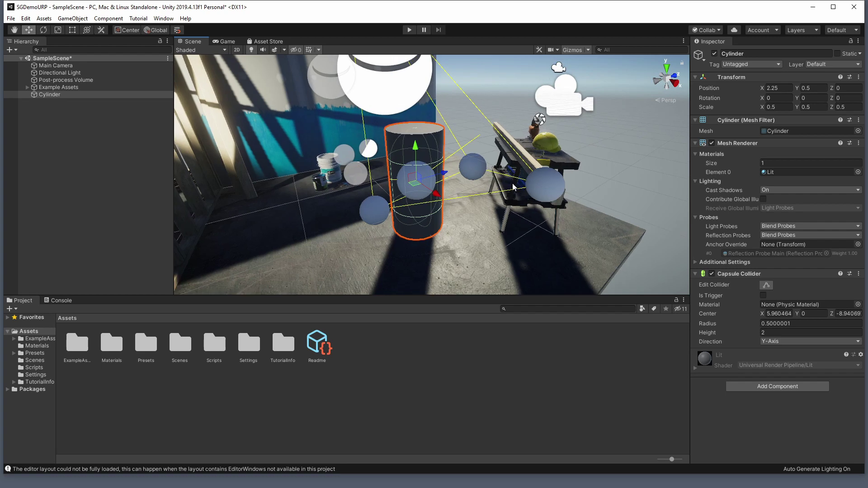
{"action": "left_click", "coordinate": [538, 185]}
{"action": "left_click", "coordinate": [438, 183]}
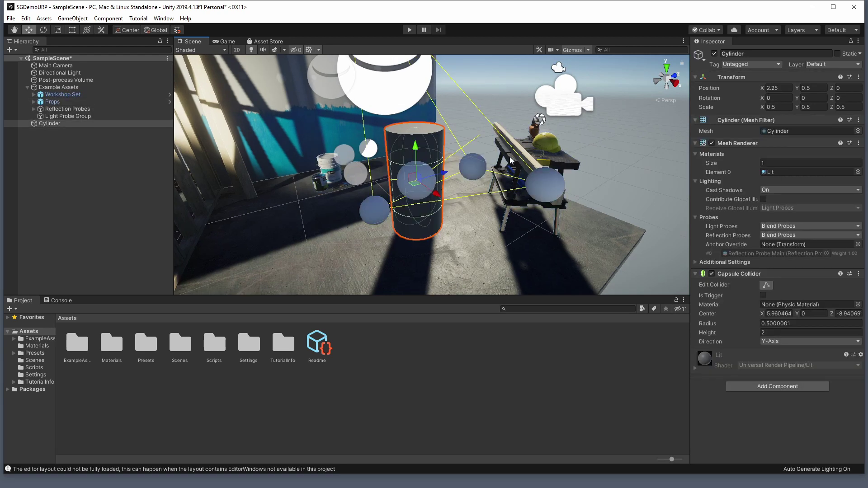
{"action": "left_click_drag", "start_coordinate": [526, 183], "coordinate": [511, 201], "text": "alt"}
{"action": "scroll", "coordinate": [512, 201], "scroll_direction": "up", "scroll_amount": 5}
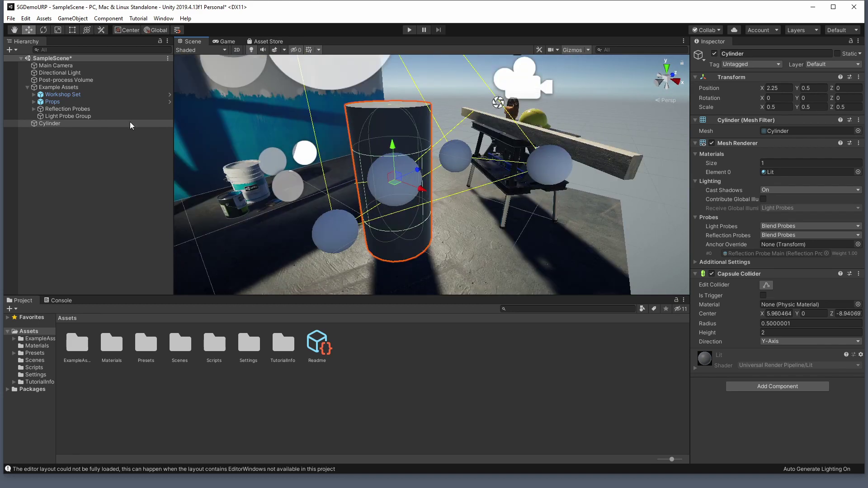
{"action": "left_click", "coordinate": [57, 116]}
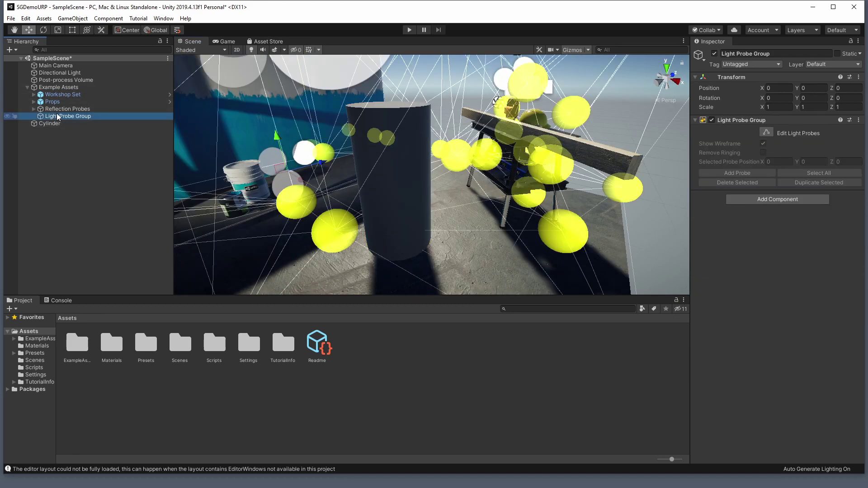
{"action": "left_click", "coordinate": [62, 123]}
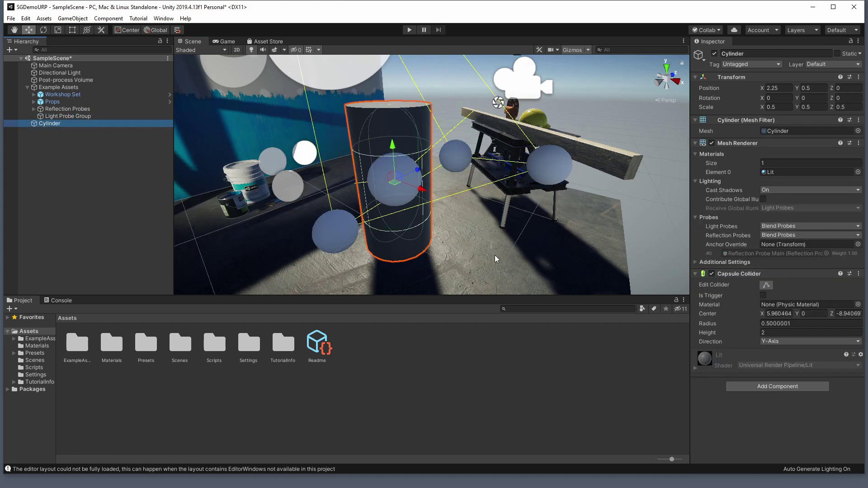
{"action": "left_click", "coordinate": [511, 247]}
{"action": "left_click", "coordinate": [512, 248]}
{"action": "left_click", "coordinate": [392, 219]}
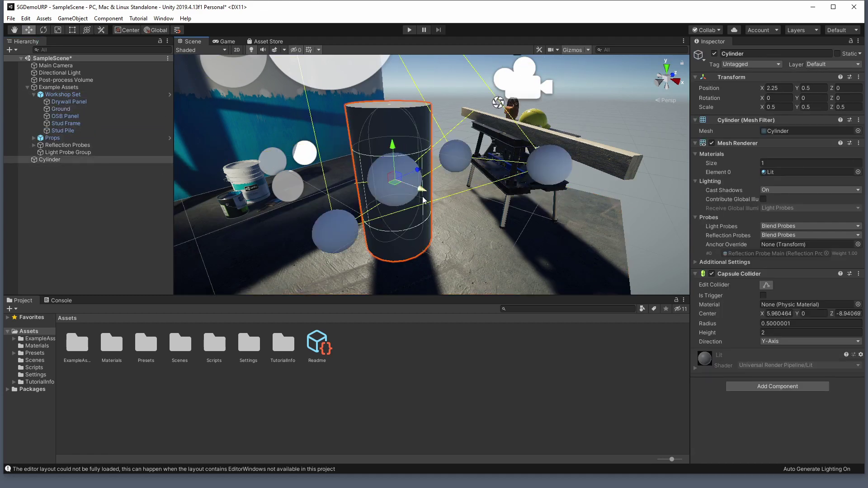
Examine the cylinder and its shadow beside the workbench from several angles and distances.
{"action": "left_click_drag", "start_coordinate": [491, 215], "coordinate": [302, 212], "text": "alt"}
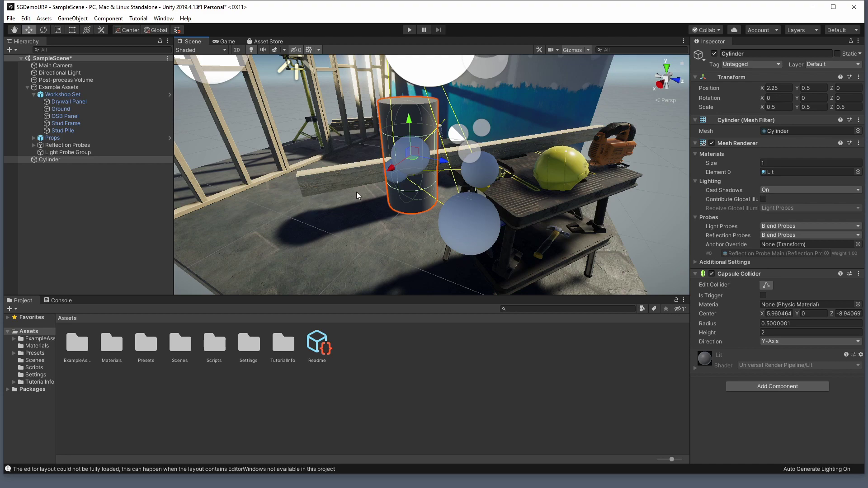
{"action": "key", "text": "q"}
{"action": "mouse_move", "coordinate": [405, 194]}
{"action": "left_mouse_down", "text": "alt"}
{"action": "mouse_move", "coordinate": [504, 204]}
{"action": "mouse_move", "coordinate": [451, 193]}
{"action": "left_mouse_up", "text": "alt"}
{"action": "key", "text": "w"}
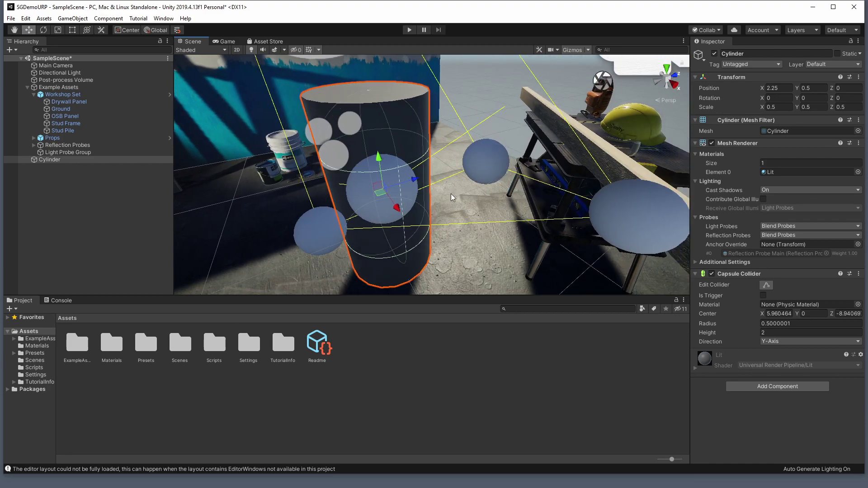
{"action": "scroll", "coordinate": [447, 192], "scroll_direction": "down", "scroll_amount": 3}
{"action": "scroll", "coordinate": [427, 217], "scroll_direction": "up", "scroll_amount": 3}
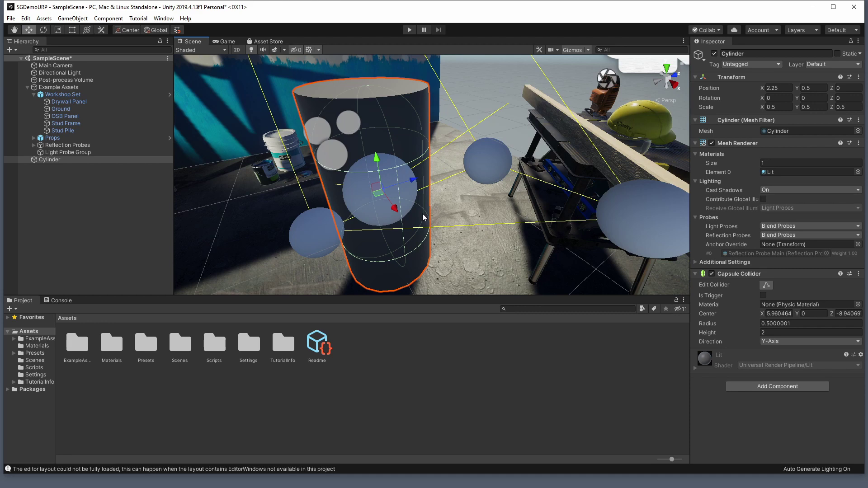
{"action": "scroll", "coordinate": [424, 217], "scroll_direction": "down", "scroll_amount": 5}
{"action": "scroll", "coordinate": [424, 217], "scroll_direction": "up", "scroll_amount": 5}
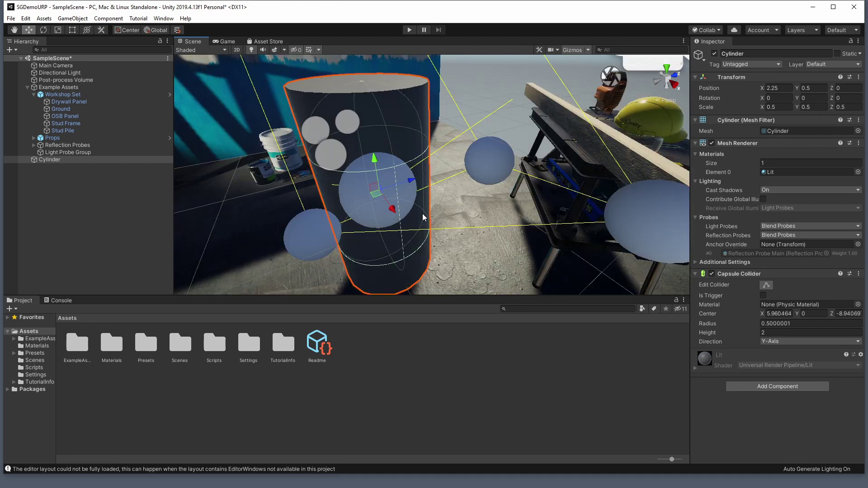
{"action": "scroll", "coordinate": [447, 204], "scroll_direction": "down", "scroll_amount": 3}
{"action": "scroll", "coordinate": [445, 205], "scroll_direction": "up", "scroll_amount": 3}
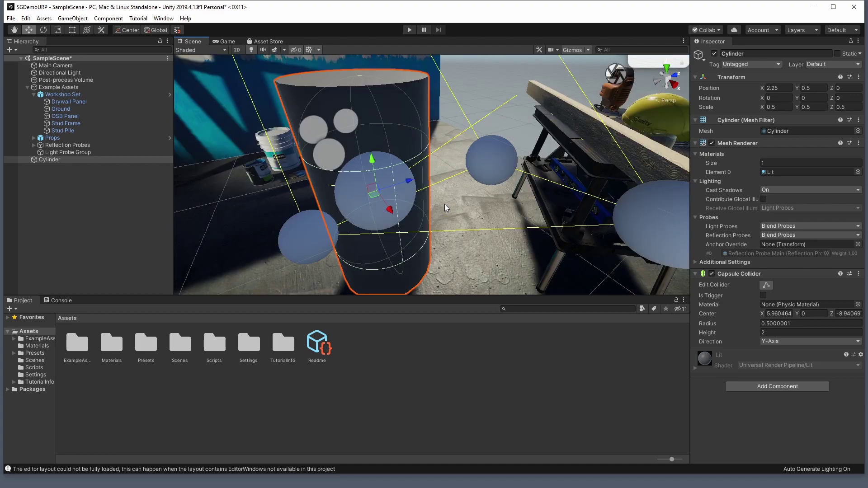
{"action": "right_click_drag", "start_coordinate": [451, 205], "coordinate": [410, 225]}
{"action": "scroll", "coordinate": [482, 207], "scroll_direction": "down", "scroll_amount": 3}
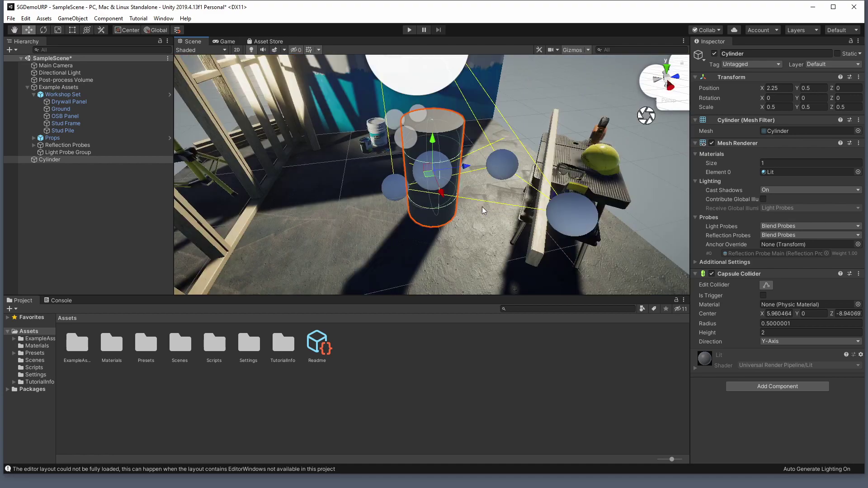
{"action": "right_click_drag", "start_coordinate": [482, 207], "coordinate": [453, 200]}
{"action": "scroll", "coordinate": [451, 214], "scroll_direction": "up", "scroll_amount": 3}
{"action": "middle_click_drag", "start_coordinate": [453, 199], "coordinate": [520, 207]}
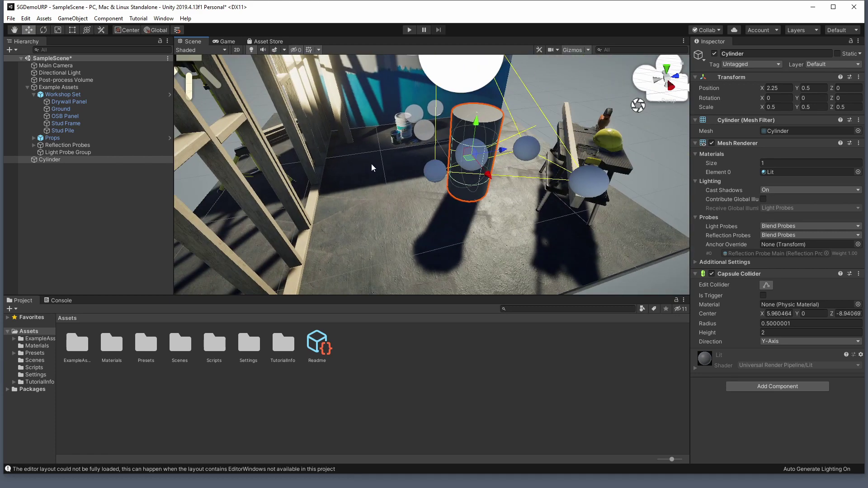
Disable the Light Probe Group object and reselect the cylinder.
{"action": "left_click", "coordinate": [93, 152]}
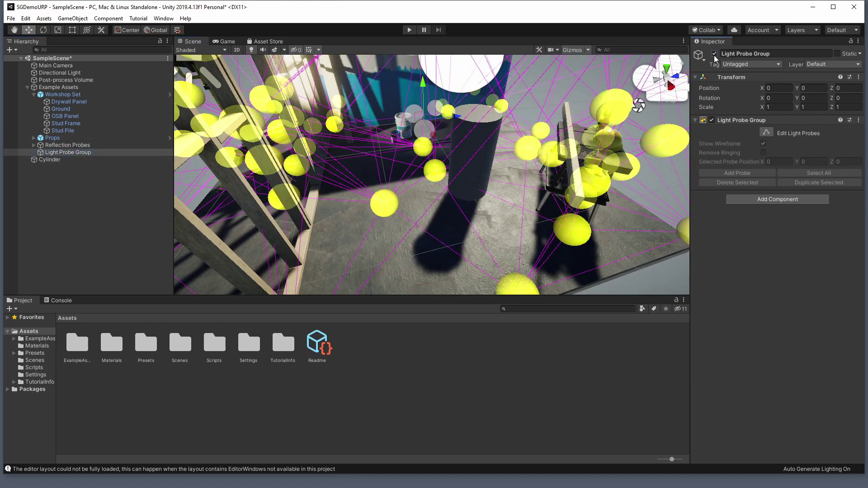
{"action": "left_click", "coordinate": [499, 174]}
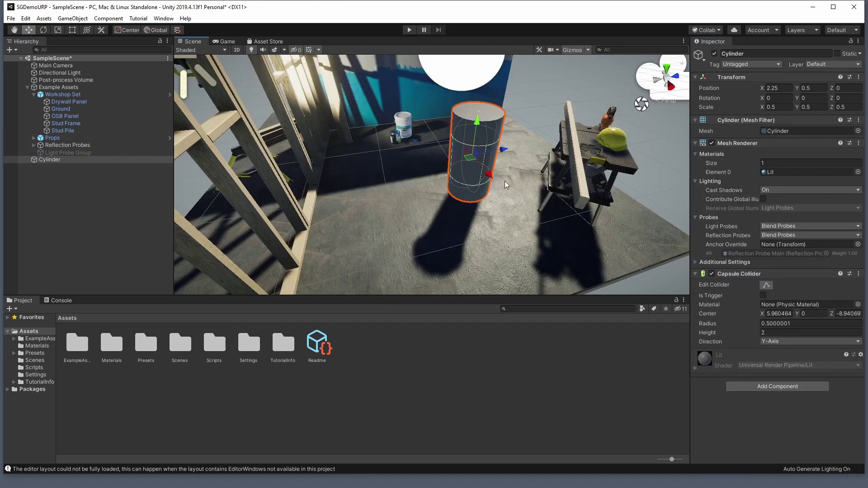
{"action": "right_click_drag", "start_coordinate": [487, 196], "coordinate": [500, 154]}
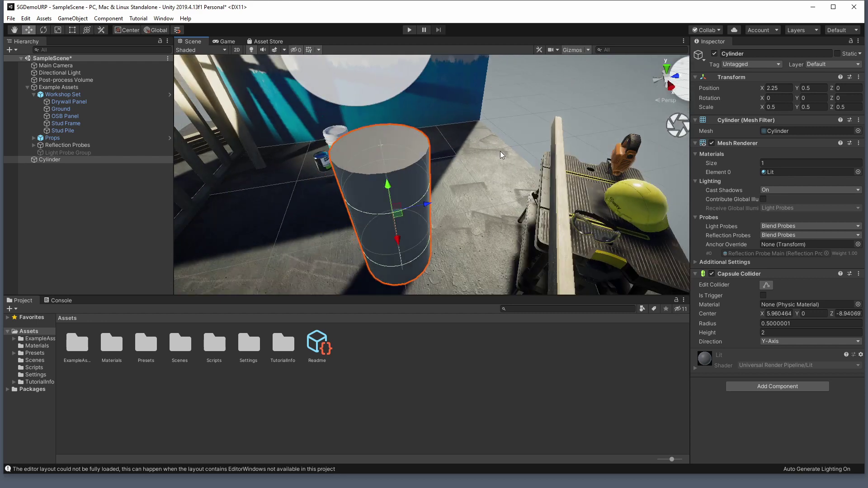
Shrink the 3D gizmo icons until they no longer clutter the scene view, and deselect the cylinder.
{"action": "left_click", "coordinate": [587, 50]}
{"action": "left_click_drag", "start_coordinate": [645, 66], "coordinate": [637, 63]}
{"action": "right_click_drag", "start_coordinate": [556, 135], "coordinate": [521, 173]}
{"action": "left_click", "coordinate": [533, 118]}
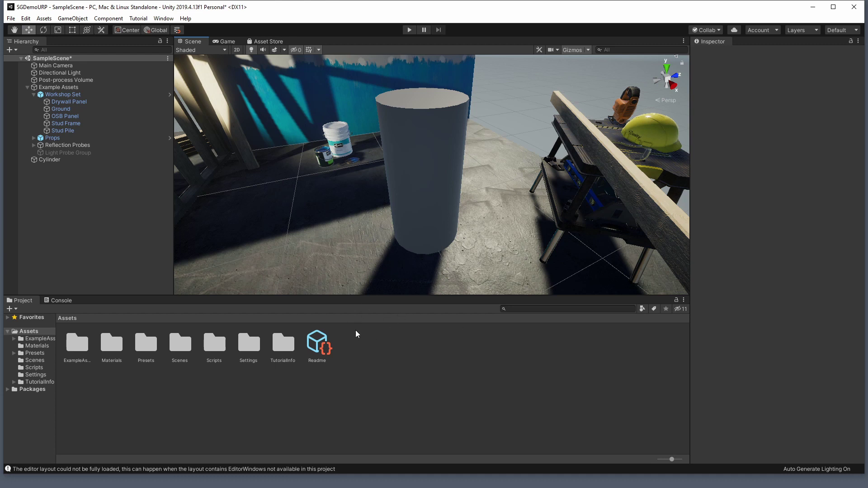
Create a new folder named "BG Demo" in Assets.
{"action": "right_click", "coordinate": [359, 352]}
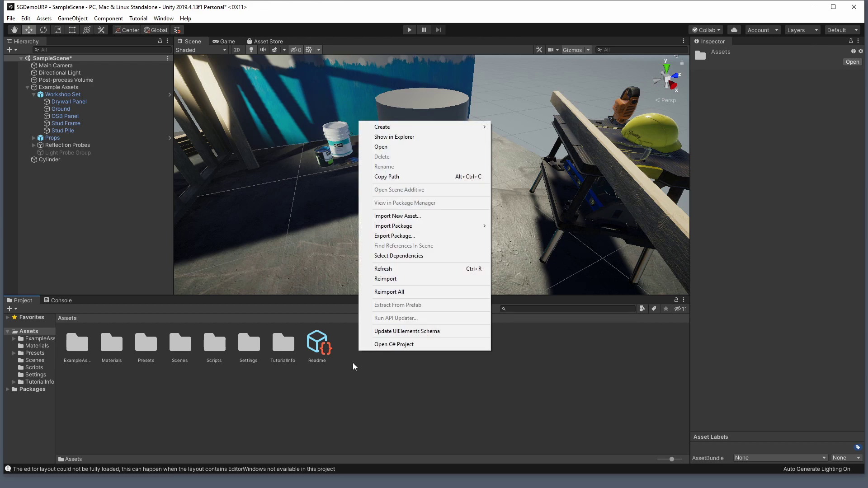
{"action": "right_click", "coordinate": [236, 378]}
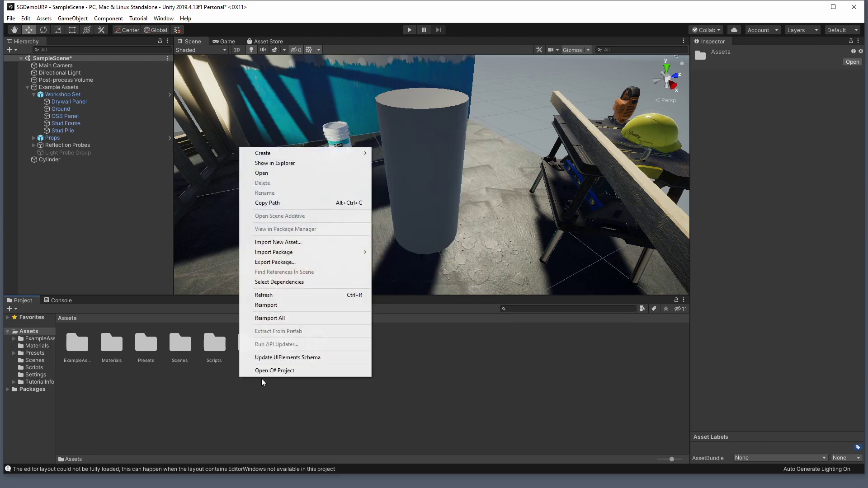
{"action": "mouse_move", "coordinate": [332, 156]}
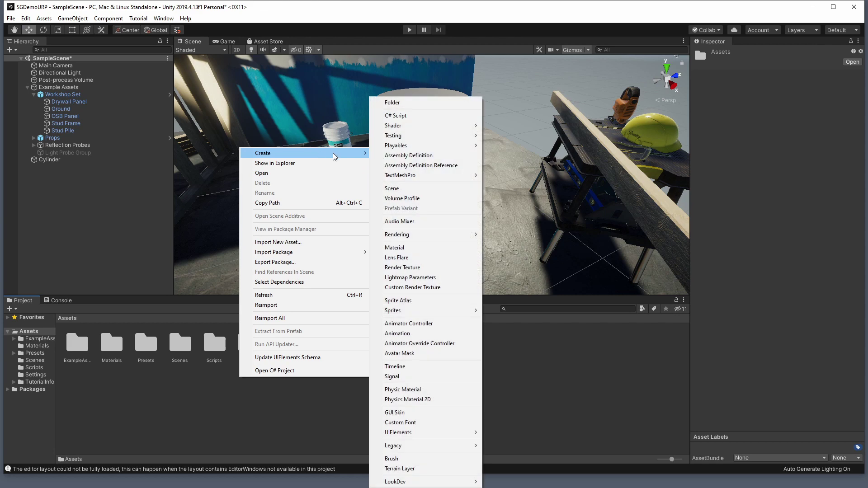
{"action": "left_click", "coordinate": [441, 104]}
{"action": "type", "text": "BG Demo"}
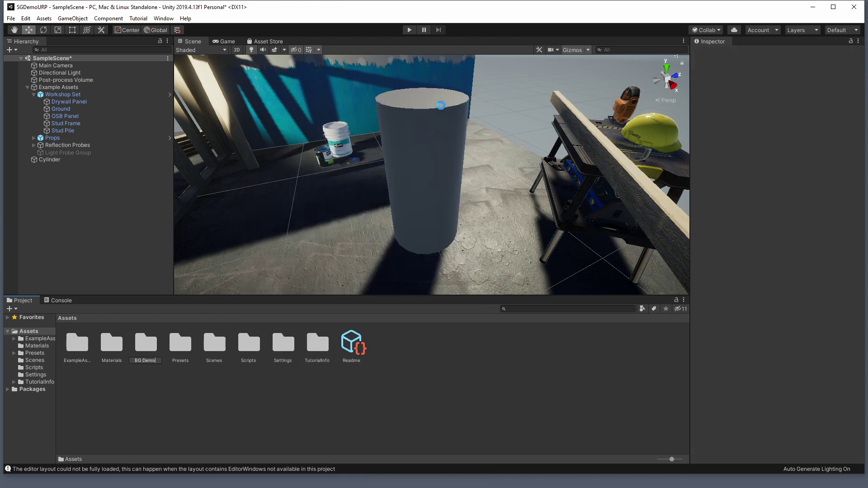
Open the new BG Demo folder and create a PBR Graph shader named "Hologram" inside it.
{"action": "key", "text": "Return"}
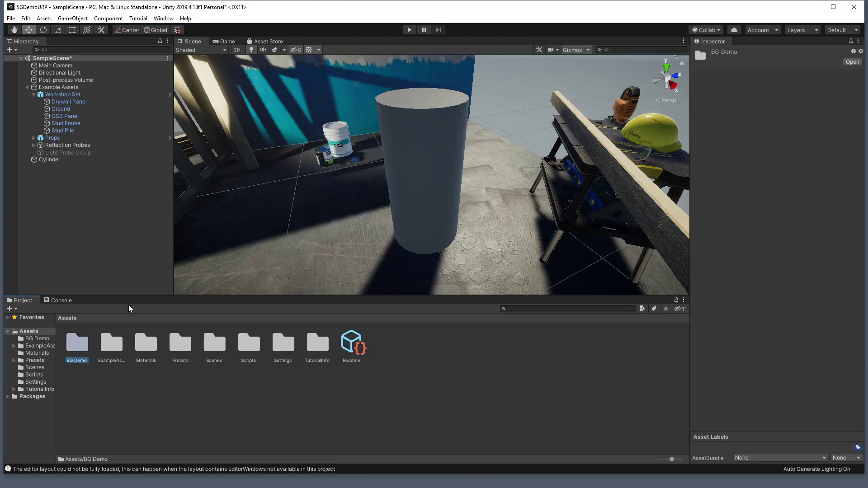
{"action": "double_click", "coordinate": [78, 345]}
{"action": "right_click", "coordinate": [153, 356]}
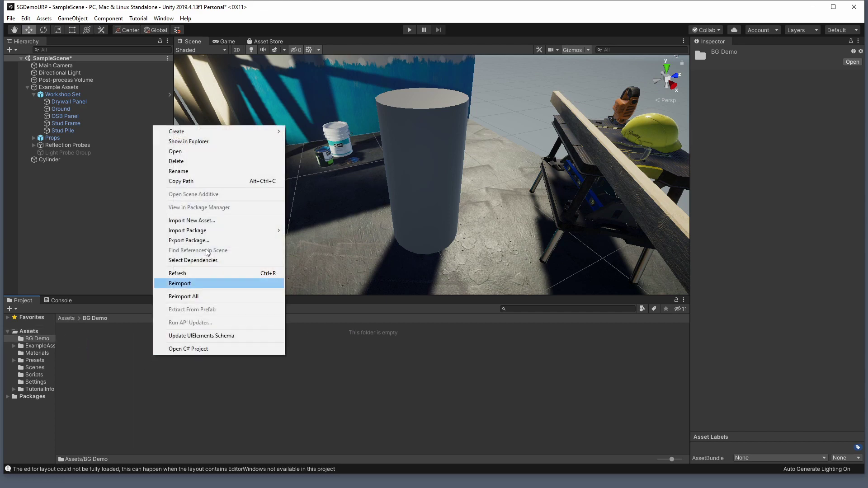
{"action": "left_click", "coordinate": [97, 365]}
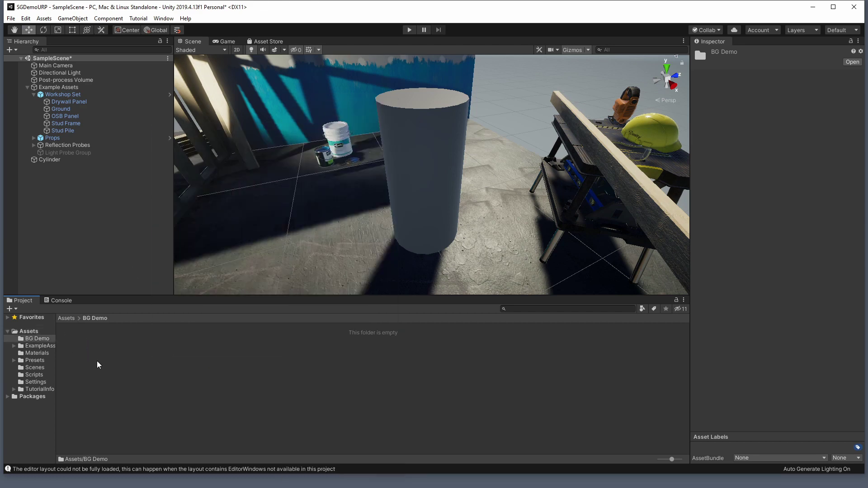
{"action": "right_click", "coordinate": [97, 364]}
{"action": "mouse_move", "coordinate": [156, 136]}
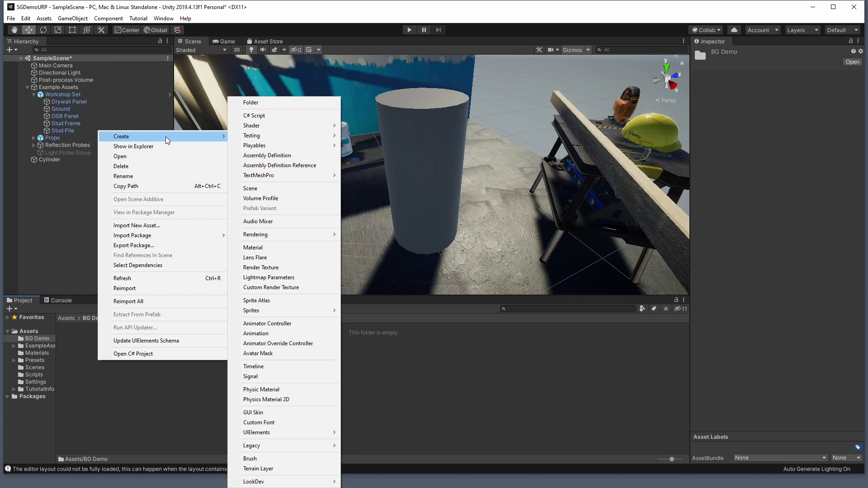
{"action": "mouse_move", "coordinate": [275, 127]}
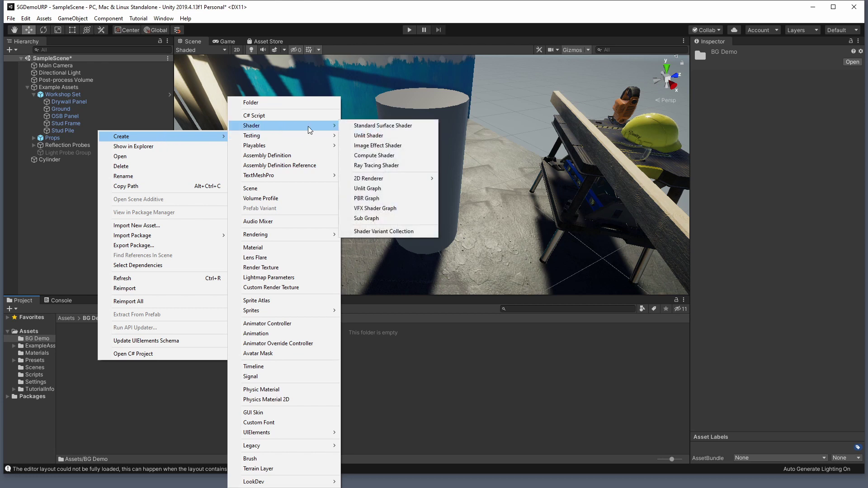
{"action": "left_click", "coordinate": [413, 198]}
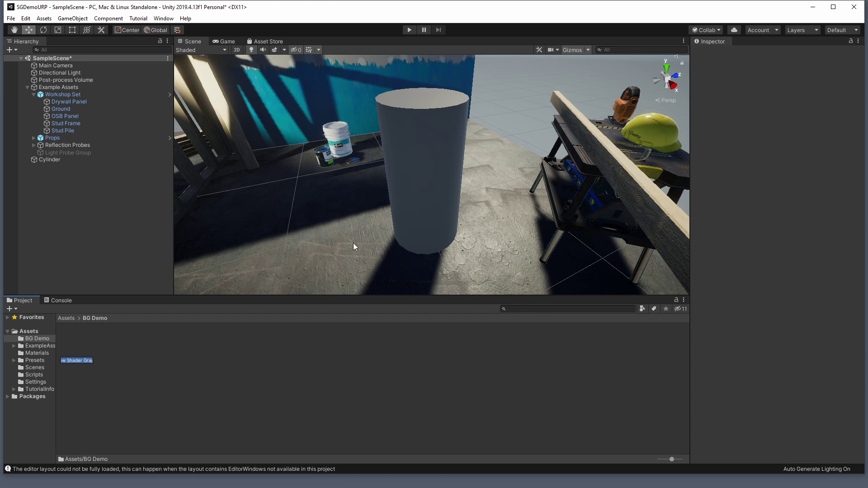
{"action": "type", "text": "Hologram"}
{"action": "key", "text": "Return"}
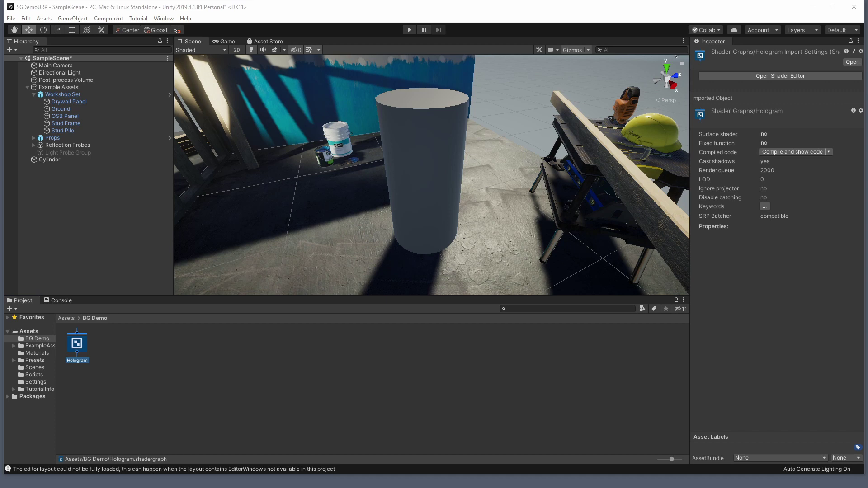
Set the BWInterlace texture's wrap mode to Clamp and apply the import settings.
{"action": "left_click", "coordinate": [71, 358]}
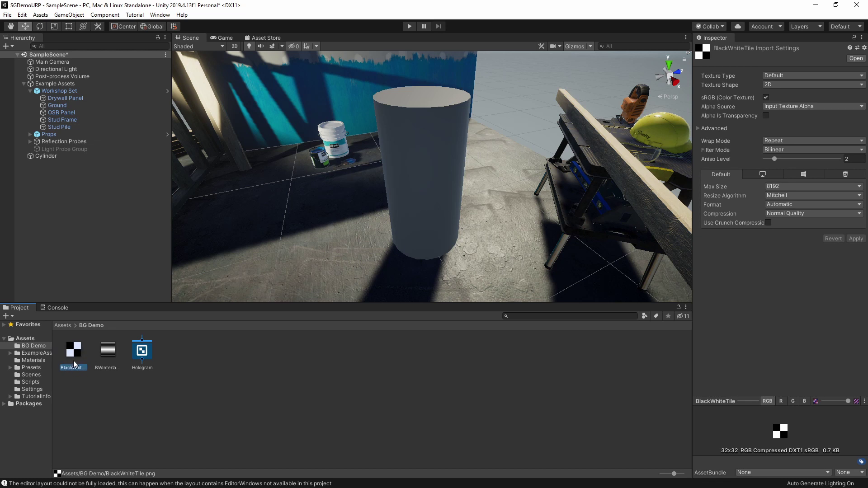
{"action": "left_click", "coordinate": [112, 354]}
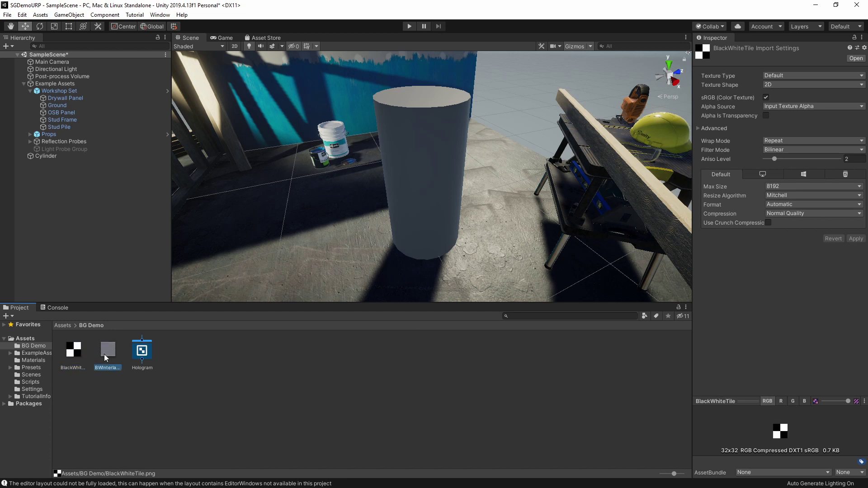
{"action": "left_click", "coordinate": [779, 142]}
{"action": "left_click", "coordinate": [786, 161]}
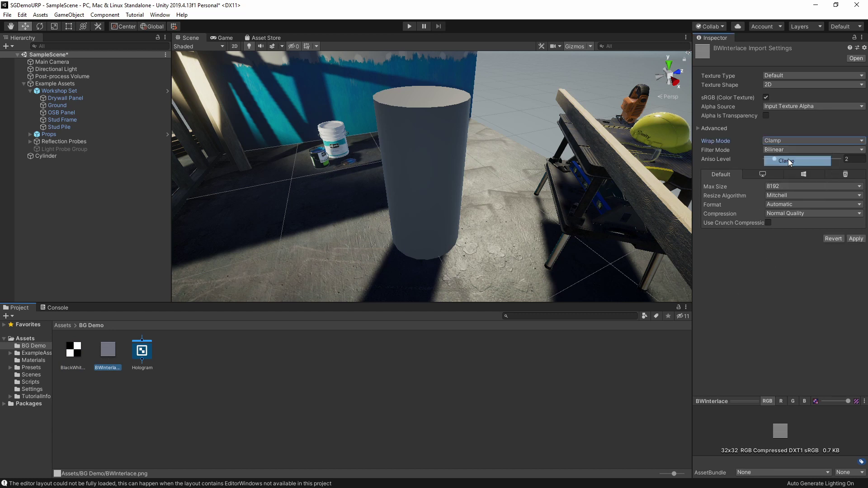
{"action": "left_click", "coordinate": [78, 358]}
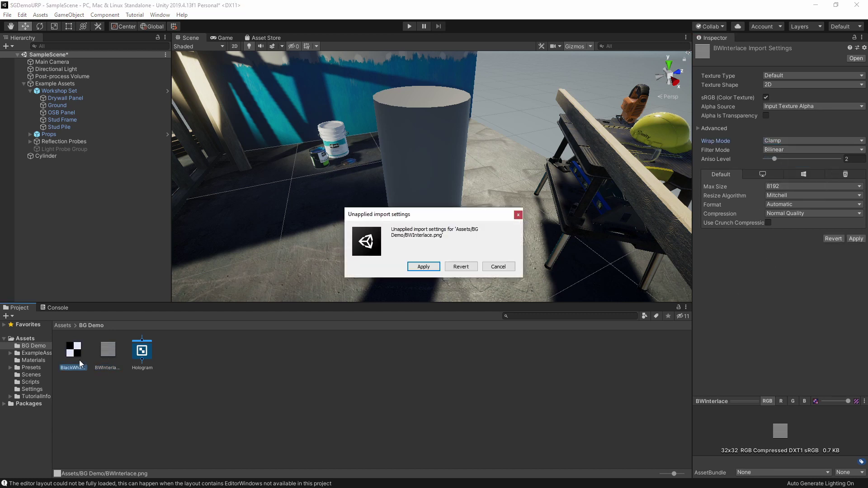
{"action": "left_click", "coordinate": [423, 267]}
Set the BlackWhiteTile texture's wrap mode to Clamp and its filter mode to Point (no filter), applying both changes.
{"action": "left_click", "coordinate": [818, 140]}
{"action": "left_click", "coordinate": [814, 162]}
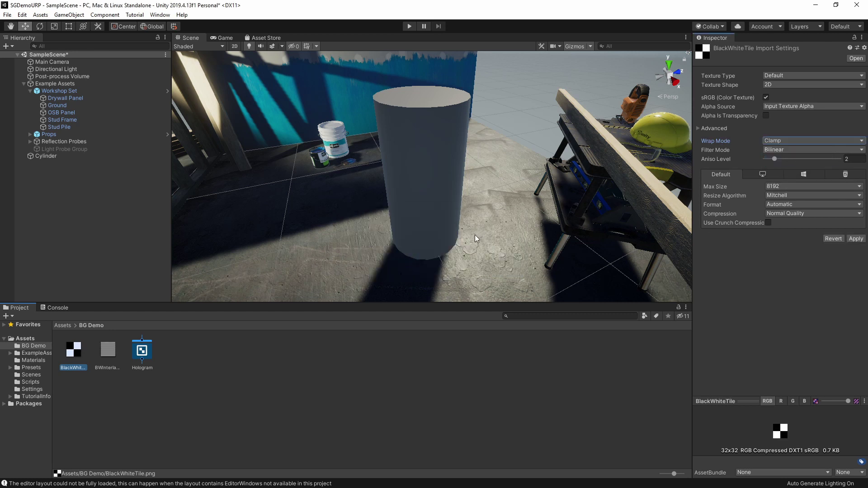
{"action": "left_click", "coordinate": [850, 239]}
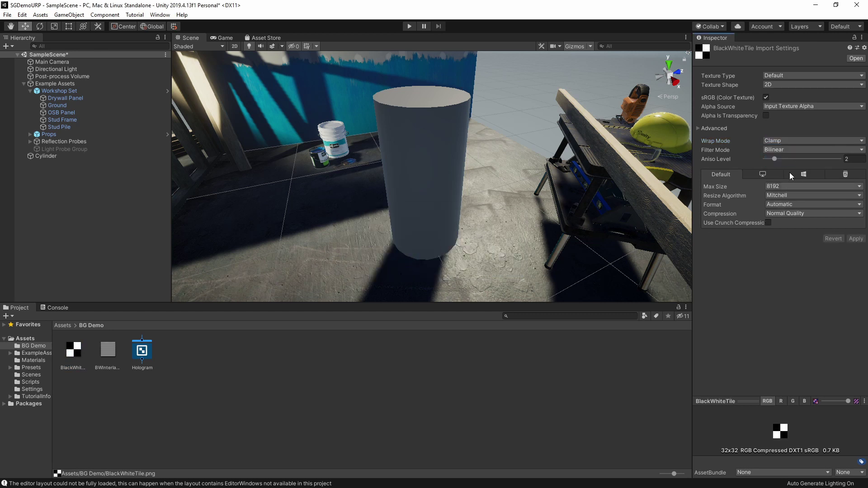
{"action": "left_click", "coordinate": [811, 151]}
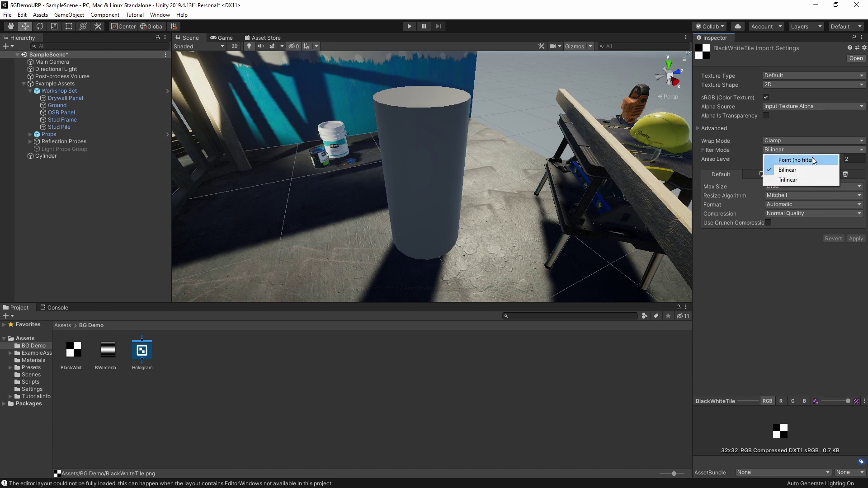
{"action": "left_click", "coordinate": [813, 160]}
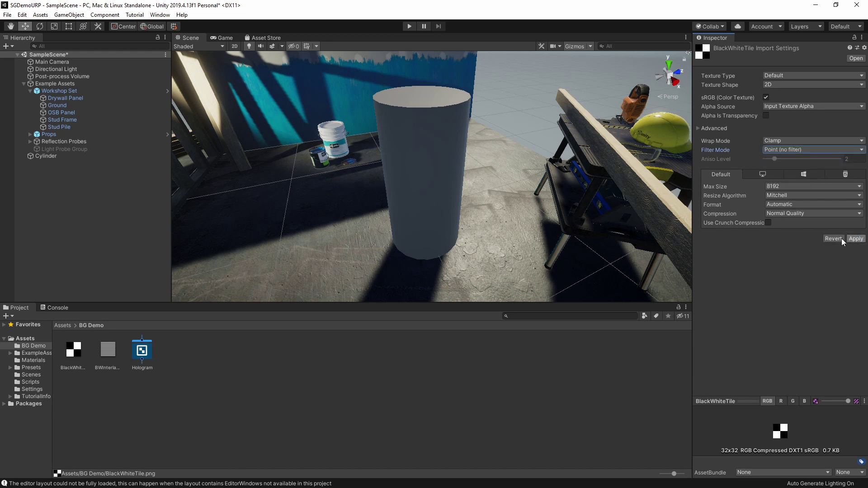
{"action": "left_click", "coordinate": [856, 239]}
Set the BWInterlace texture's filter mode to Point (no filter) and apply it.
{"action": "left_click", "coordinate": [108, 350]}
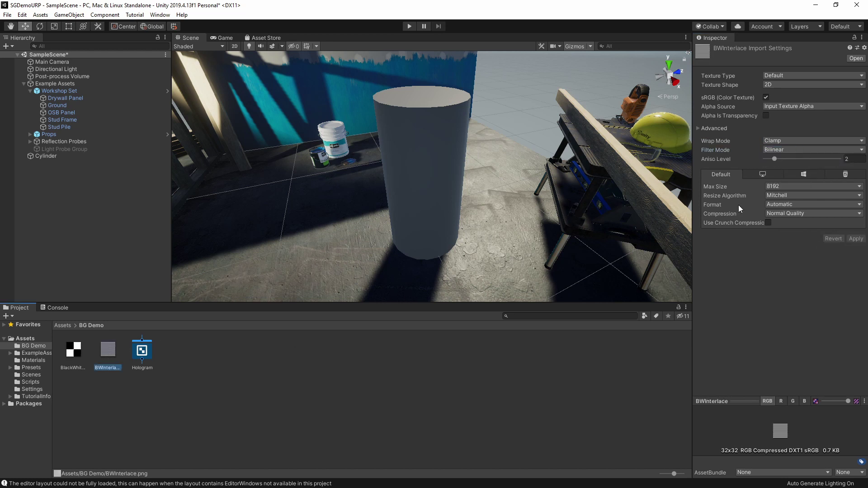
{"action": "left_click", "coordinate": [840, 150]}
{"action": "left_click", "coordinate": [819, 161]}
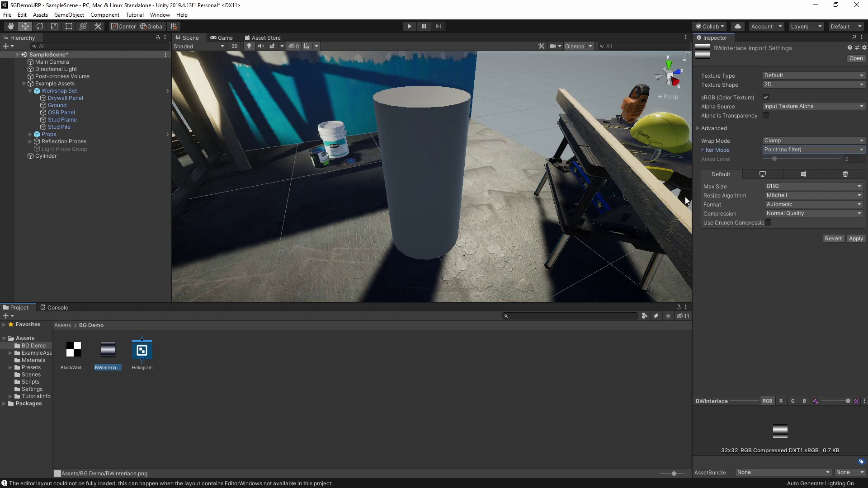
{"action": "left_click", "coordinate": [853, 239]}
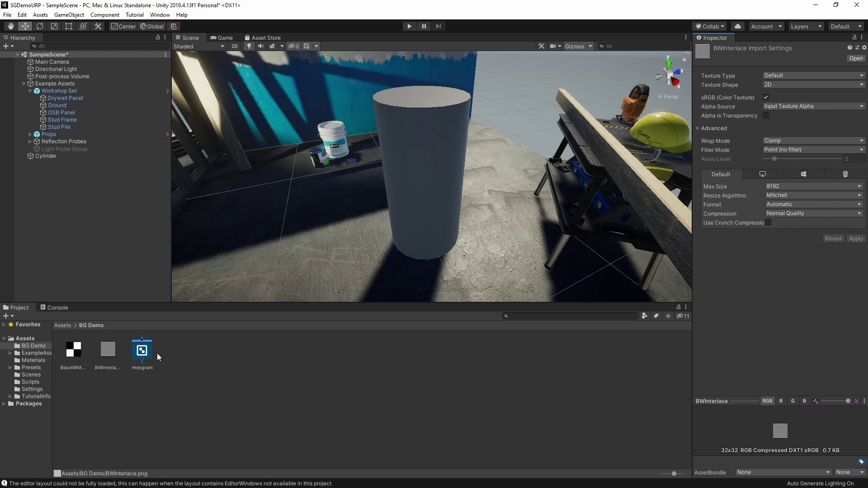
Open the Hologram shader graph for editing and shrink its main preview, tucking it into the corner away from the PBR Master node.
{"action": "left_click", "coordinate": [148, 354]}
{"action": "left_click", "coordinate": [147, 353]}
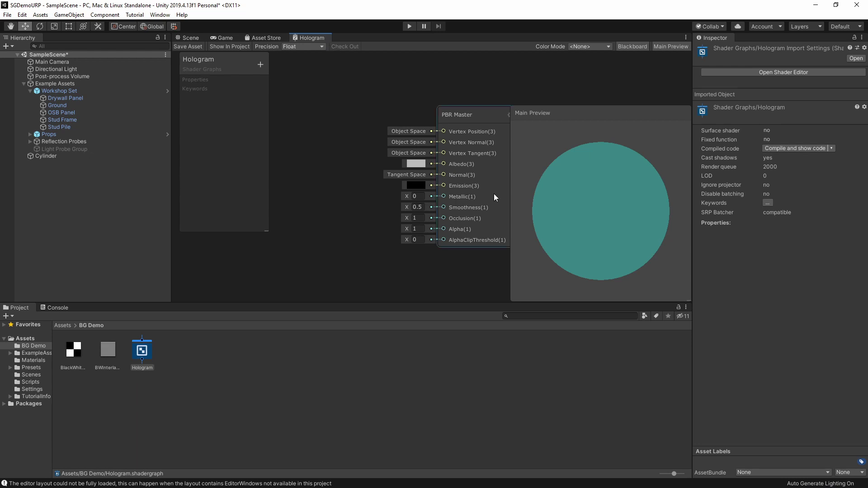
{"action": "left_click_drag", "start_coordinate": [483, 113], "coordinate": [433, 96]}
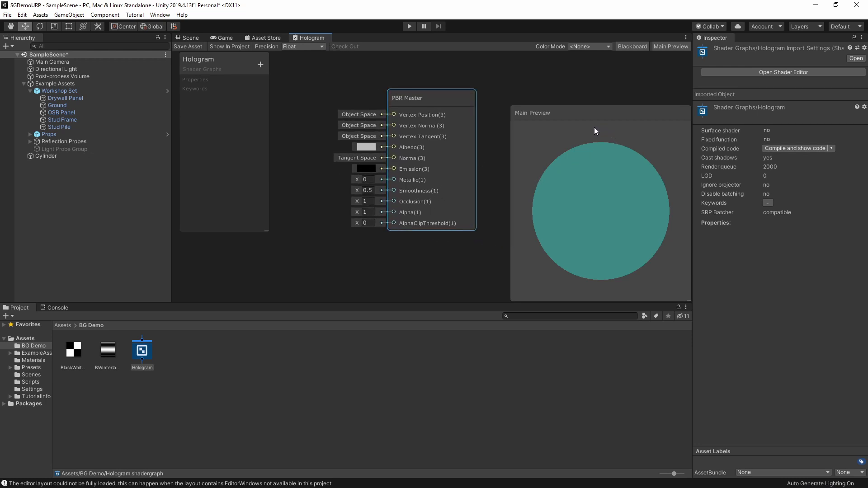
{"action": "left_click_drag", "start_coordinate": [689, 299], "coordinate": [633, 245]}
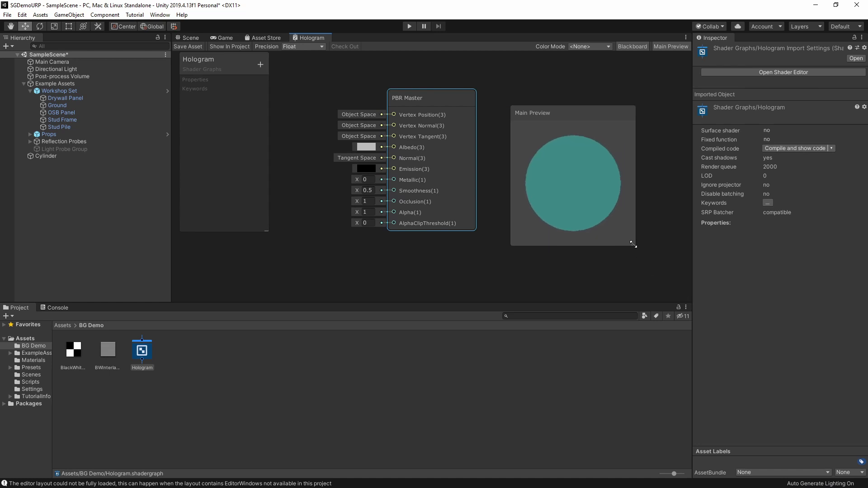
{"action": "left_click_drag", "start_coordinate": [580, 113], "coordinate": [701, 216]}
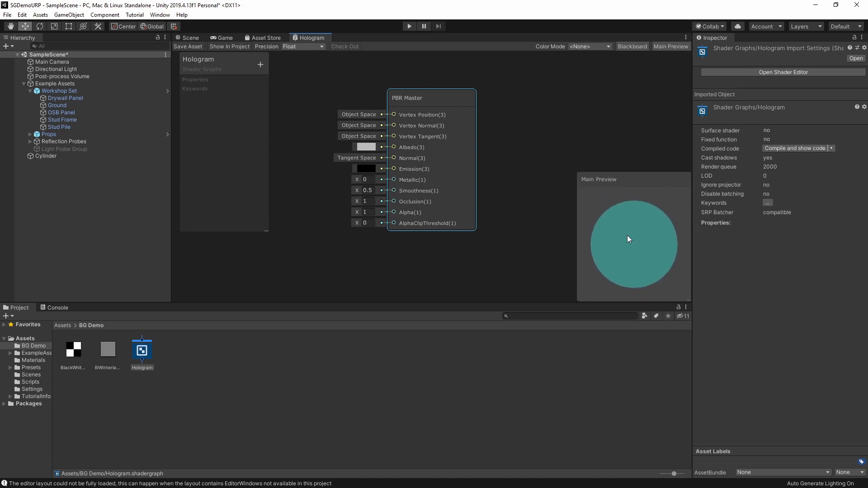
Enlarge the shader graph workspace by shrinking the surrounding panels, and move the PBR Master node closer to the main preview.
{"action": "left_click_drag", "start_coordinate": [569, 302], "coordinate": [571, 357]}
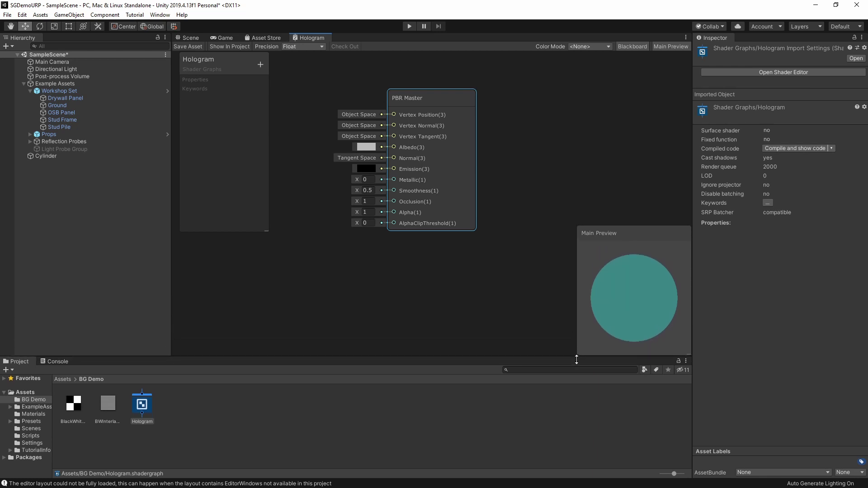
{"action": "left_click_drag", "start_coordinate": [693, 301], "coordinate": [786, 300]}
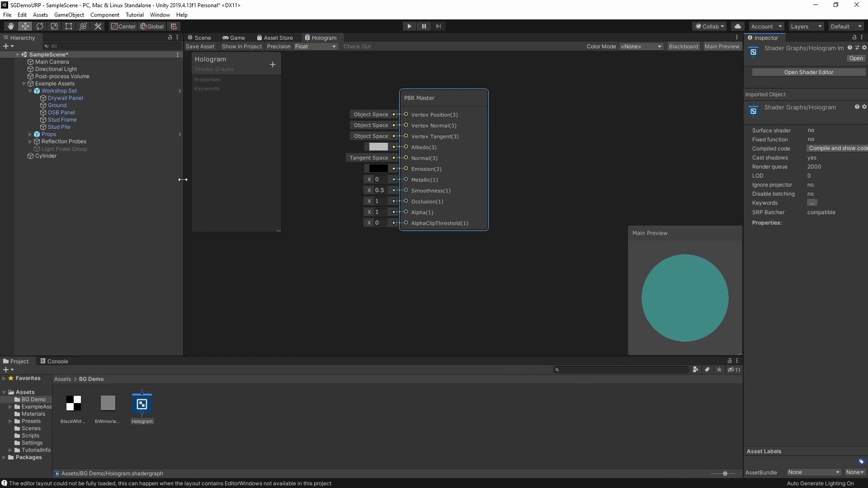
{"action": "left_click_drag", "start_coordinate": [184, 180], "coordinate": [126, 179]}
{"action": "left_click_drag", "start_coordinate": [386, 96], "coordinate": [534, 125]}
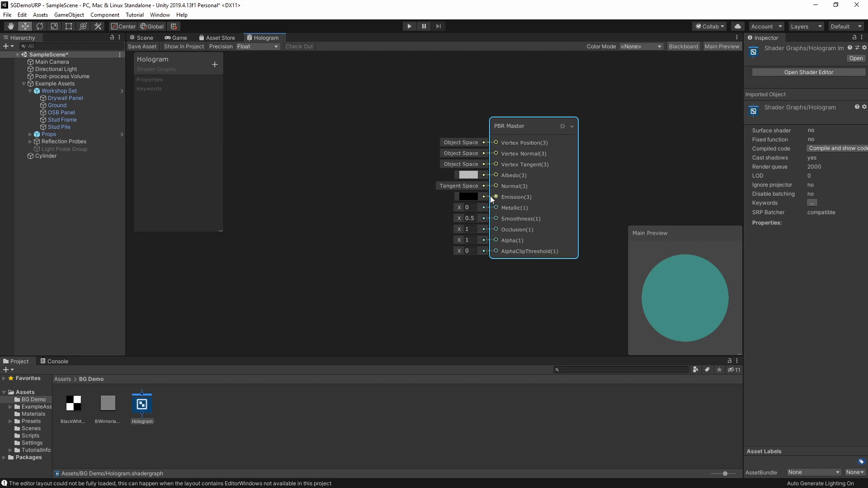
Set the PBR Master node's surface type to Transparent.
{"action": "left_click", "coordinate": [563, 127]}
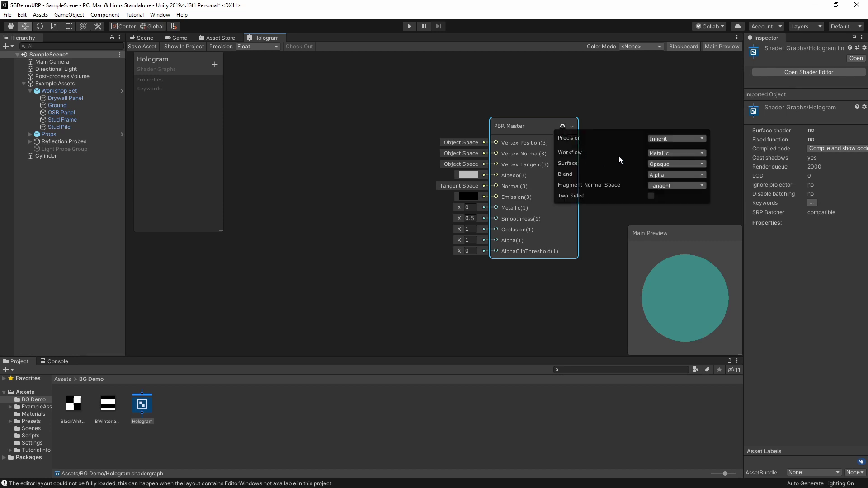
{"action": "left_click", "coordinate": [674, 165]}
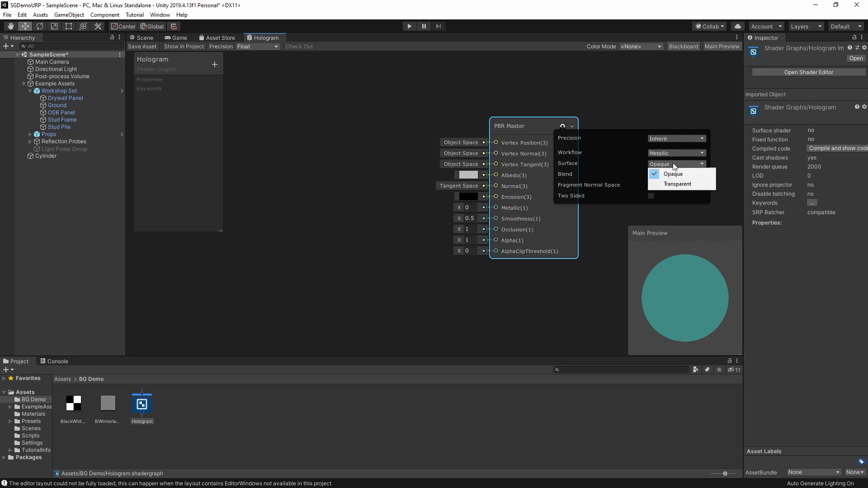
{"action": "left_click", "coordinate": [678, 185]}
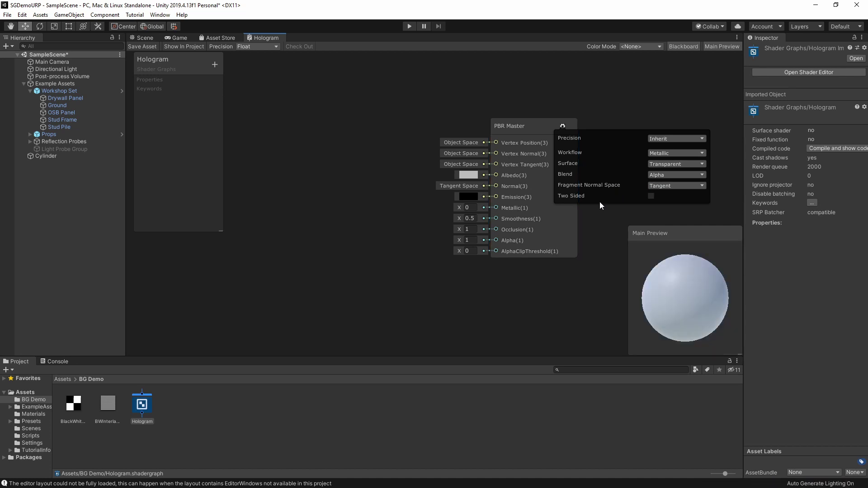
{"action": "left_click", "coordinate": [563, 126]}
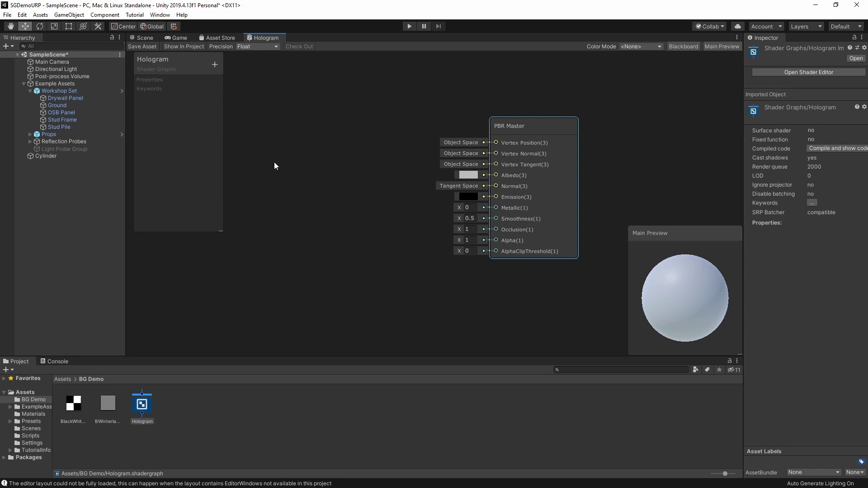
Add a Sample Texture 2D node to the graph ahead of the PBR Master node.
{"action": "right_click", "coordinate": [308, 130]}
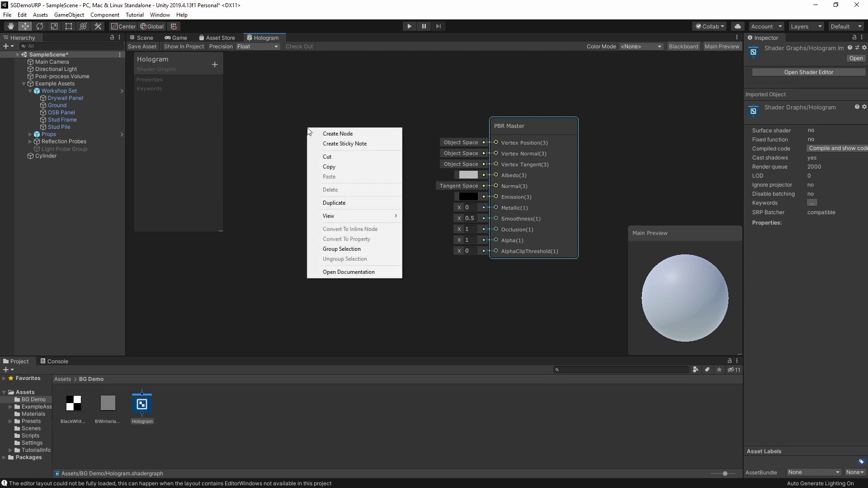
{"action": "left_click", "coordinate": [324, 136]}
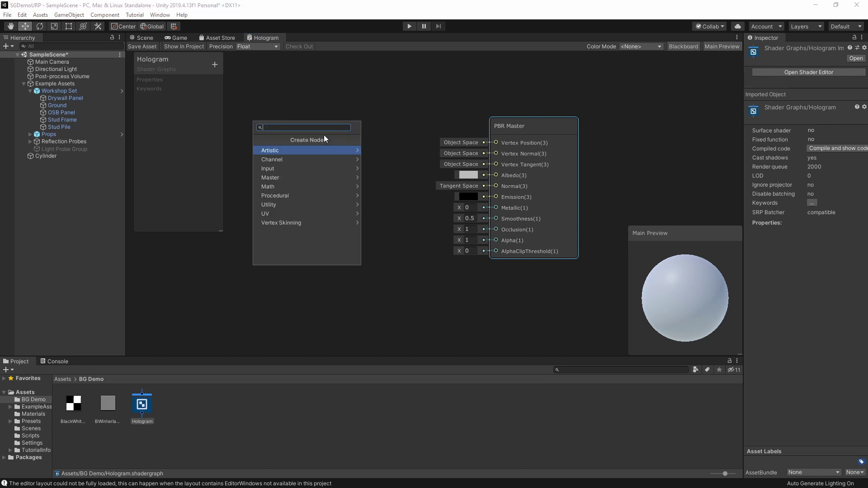
{"action": "type", "text": "texture"}
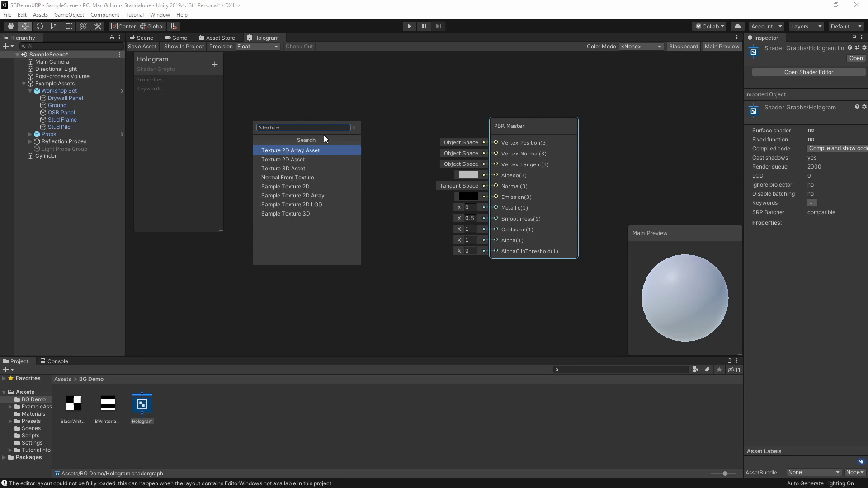
{"action": "left_click", "coordinate": [295, 186]}
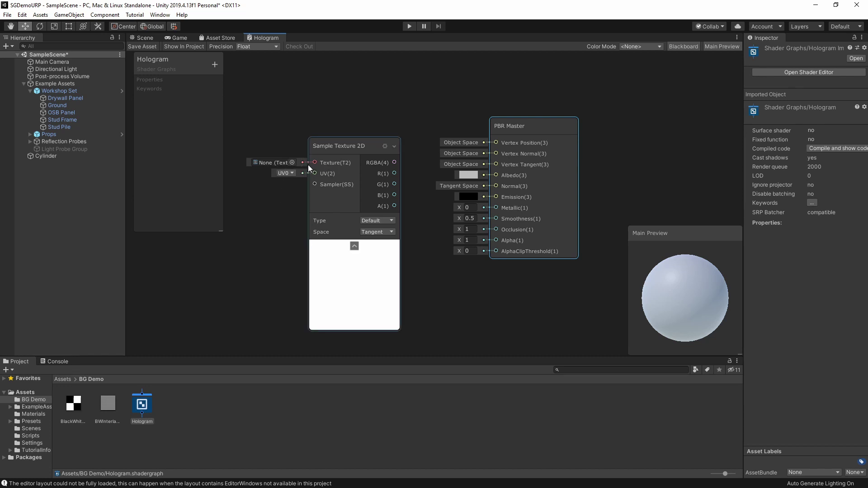
Assign the BWInterlace texture to the Sample Texture 2D node's texture input.
{"action": "left_click", "coordinate": [292, 162]}
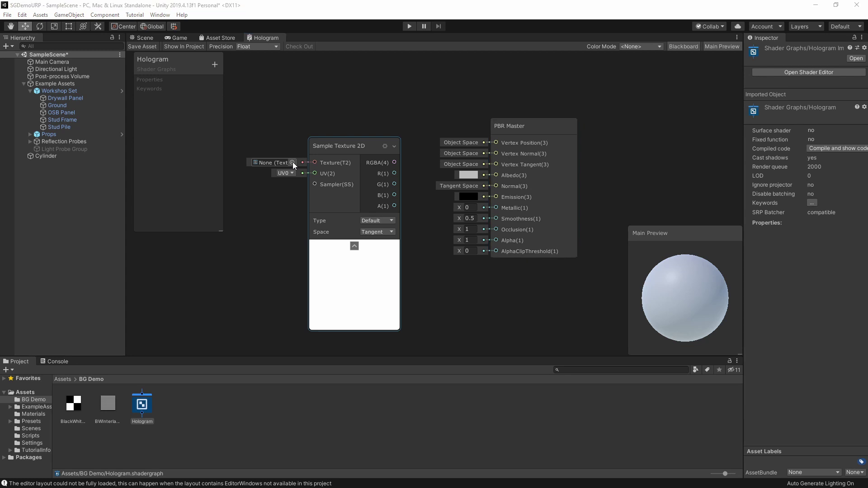
{"action": "left_click", "coordinate": [292, 162]}
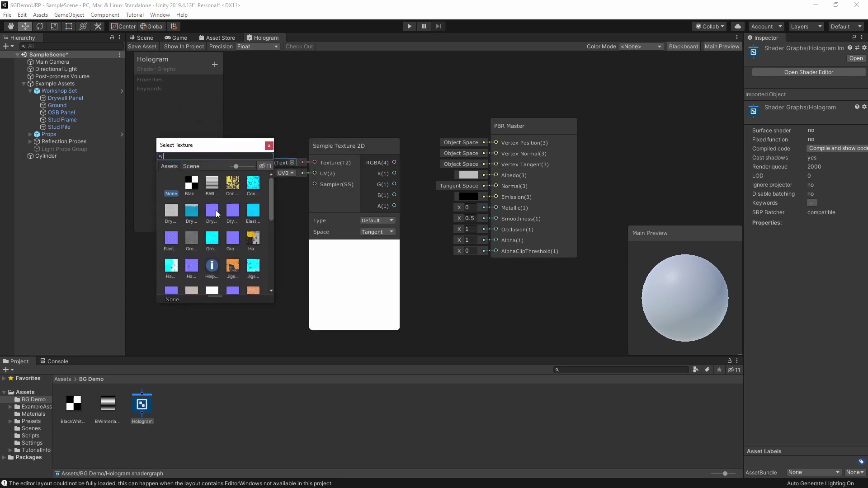
{"action": "left_click", "coordinate": [213, 185]}
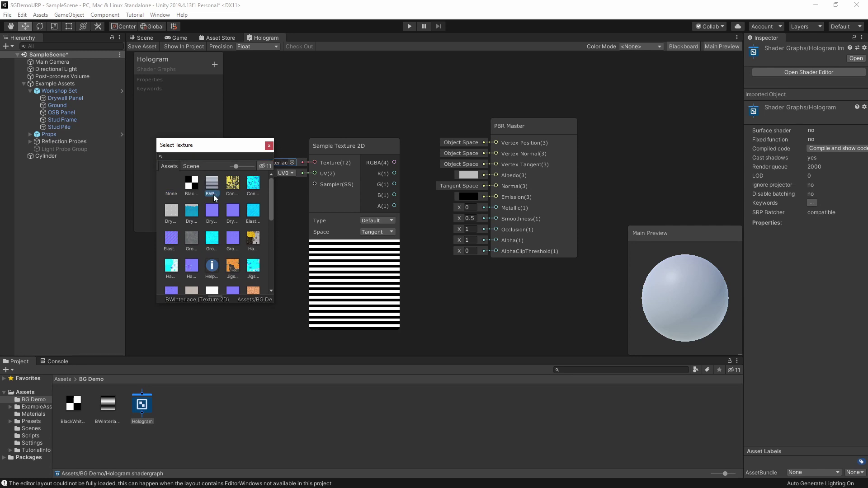
{"action": "left_click", "coordinate": [269, 146]}
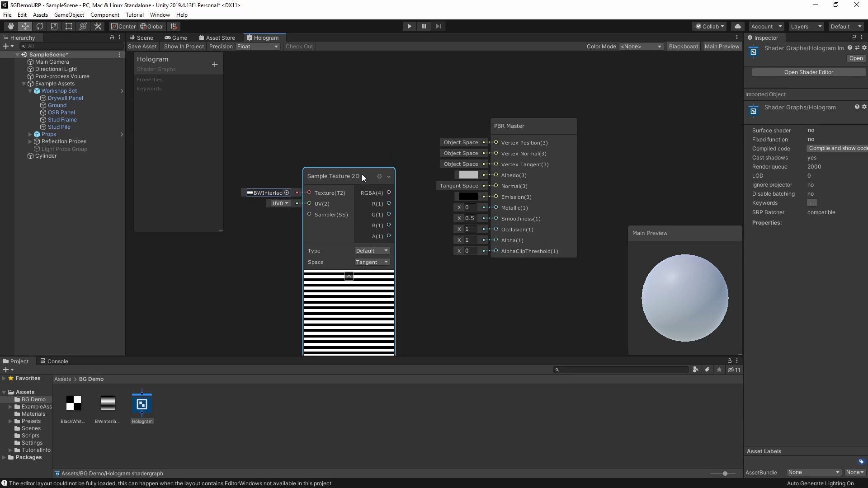
Connect the Sample Texture 2D node's RGBA output to the PBR Master's Alpha input and return to the scene.
{"action": "left_click_drag", "start_coordinate": [361, 174], "coordinate": [496, 241]}
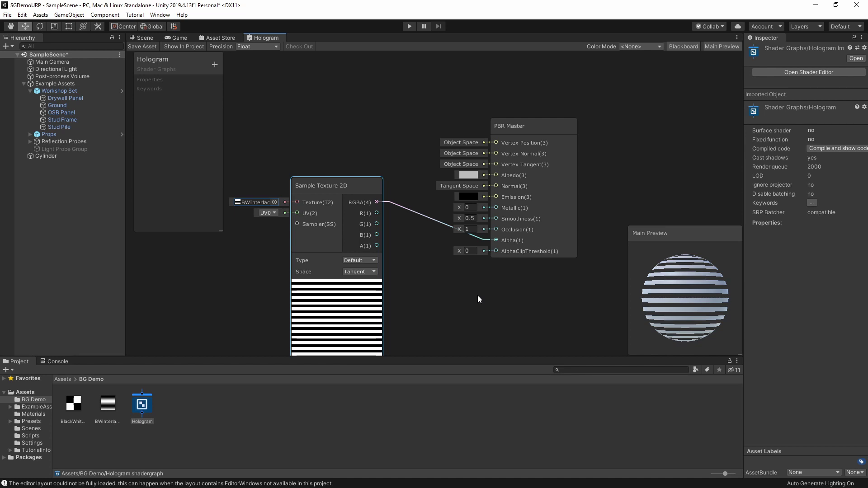
{"action": "left_click_drag", "start_coordinate": [691, 299], "coordinate": [691, 273]}
{"action": "left_click", "coordinate": [148, 38]}
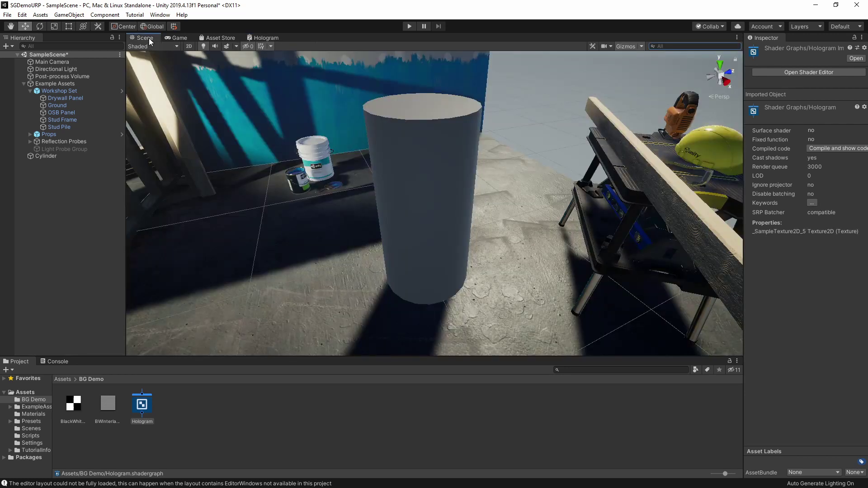
Create a new material named HologramMat in the BG Demo folder.
{"action": "right_click", "coordinate": [182, 409]}
{"action": "mouse_move", "coordinate": [239, 184]}
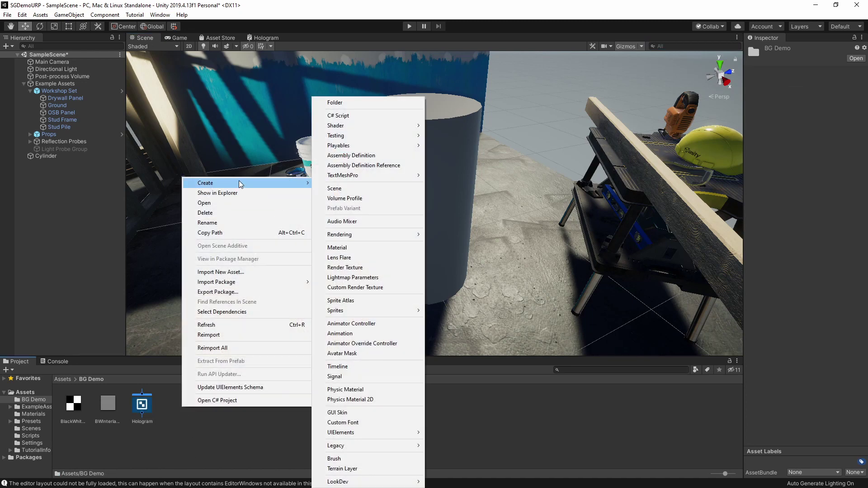
{"action": "left_click", "coordinate": [357, 247]}
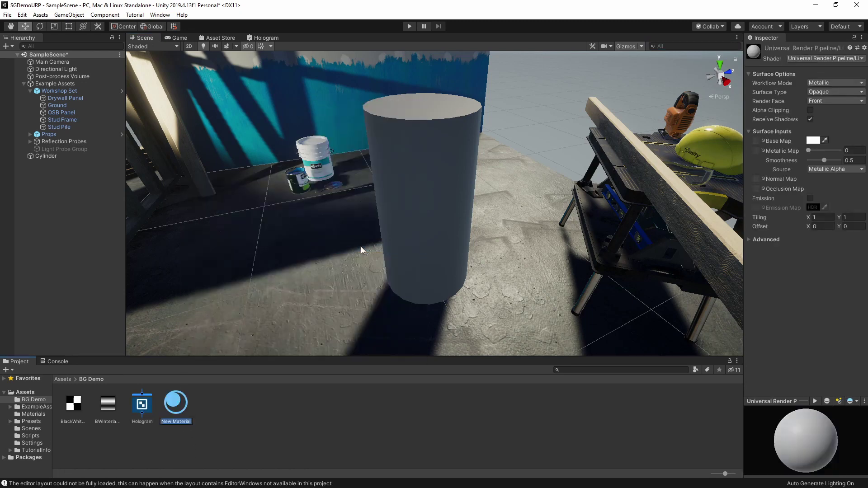
{"action": "type", "text": "HologramMat"}
{"action": "key", "text": "Return"}
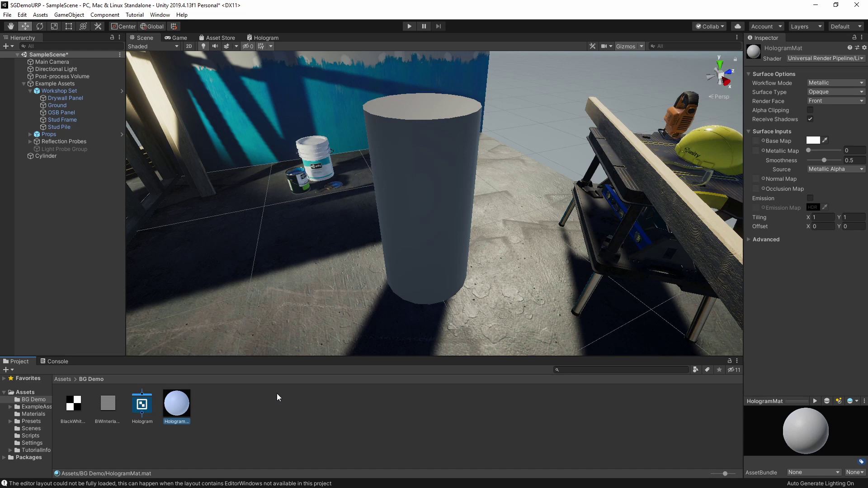
Assign the Hologram shader to HologramMat and apply the material to the cylinder in the scene.
{"action": "left_click", "coordinate": [143, 398]}
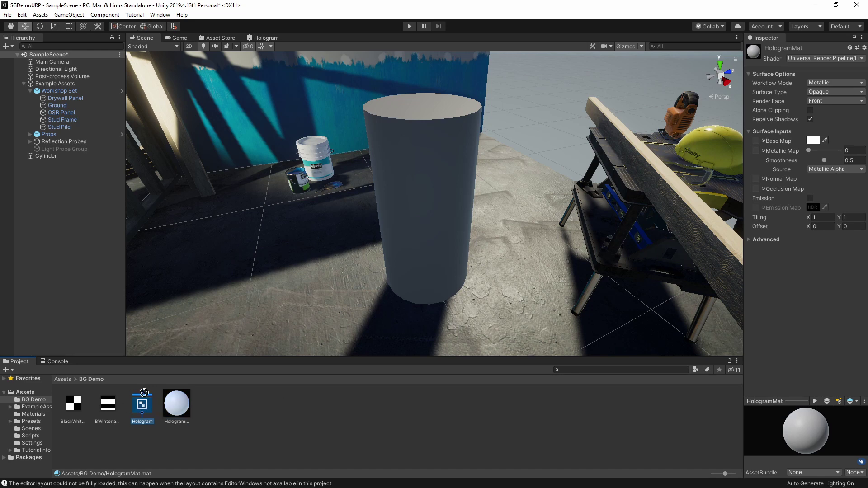
{"action": "left_click_drag", "start_coordinate": [144, 393], "coordinate": [177, 412]}
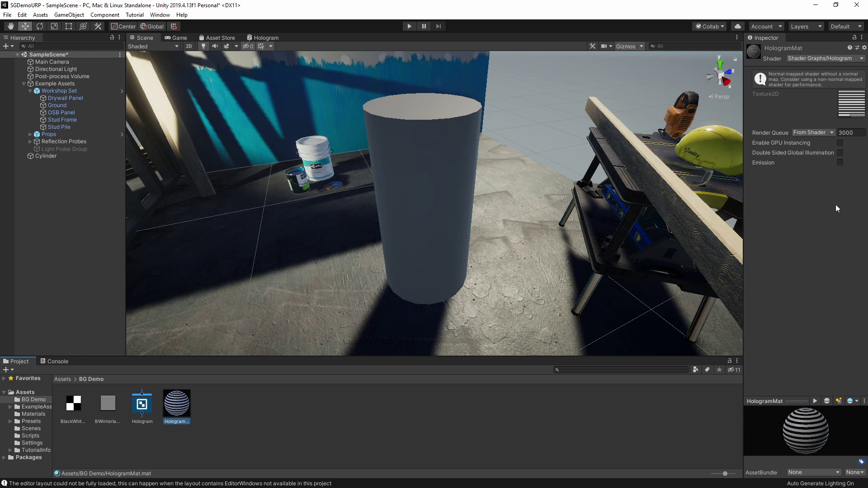
{"action": "left_click_drag", "start_coordinate": [177, 412], "coordinate": [414, 256]}
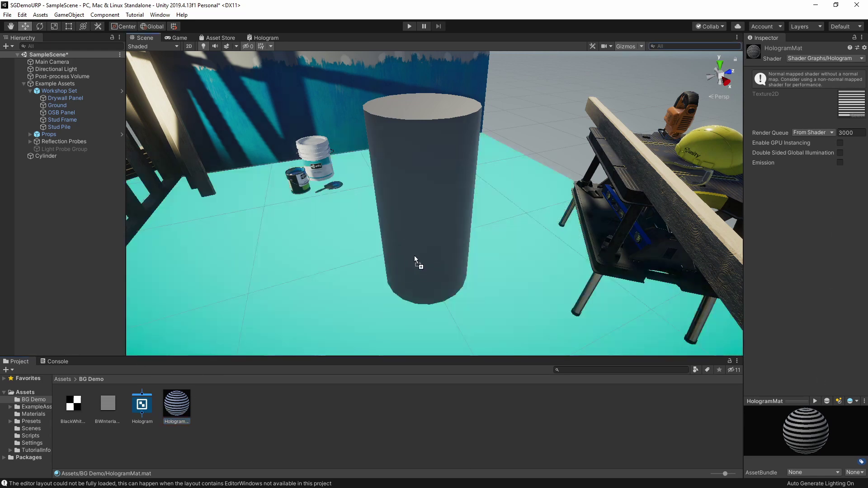
{"action": "left_click_drag", "start_coordinate": [431, 220], "coordinate": [433, 227]}
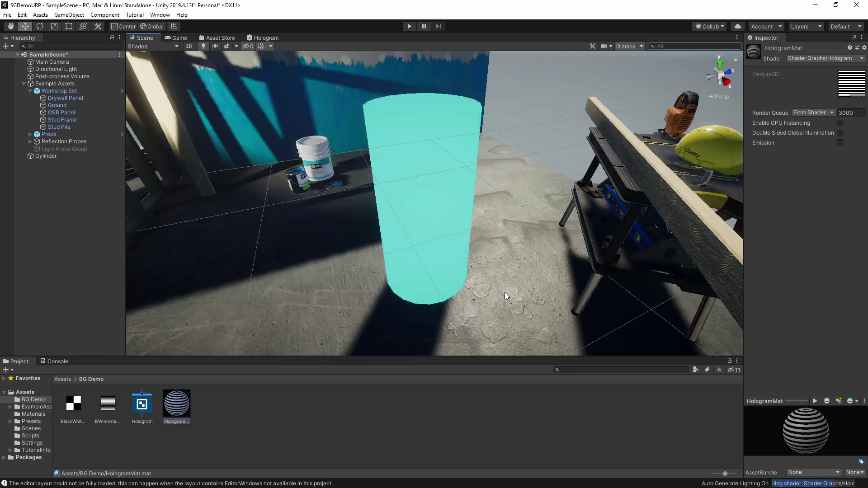
Examine the hologram material on the cylinder's sides and top from several angles.
{"action": "right_click_drag", "start_coordinate": [504, 292], "coordinate": [498, 250]}
{"action": "right_click_drag", "start_coordinate": [497, 245], "coordinate": [512, 289]}
{"action": "key", "text": "w"}
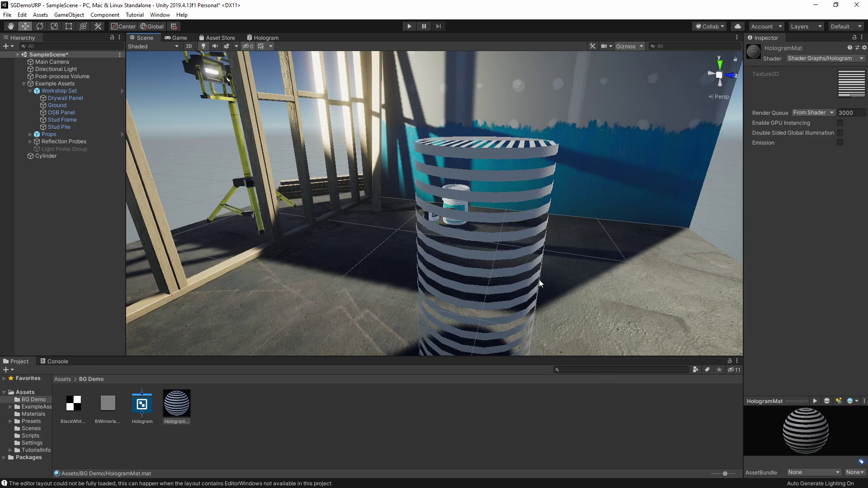
{"action": "right_click_drag", "start_coordinate": [539, 279], "coordinate": [572, 251]}
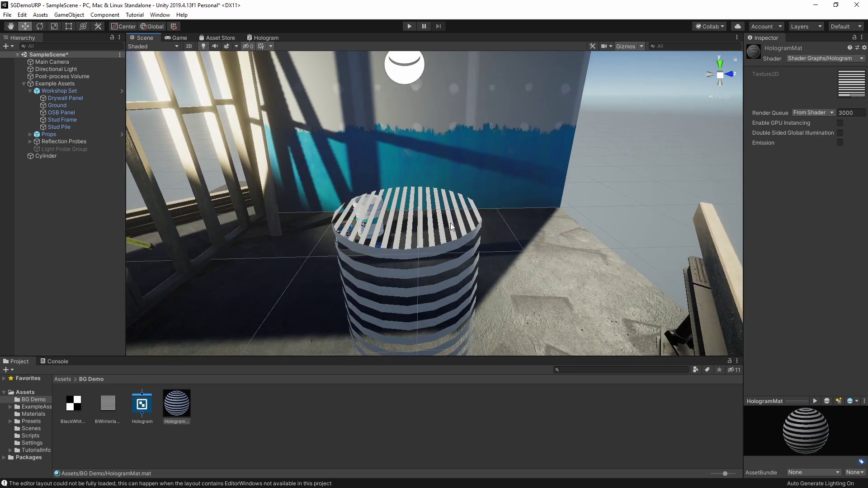
{"action": "mouse_move", "coordinate": [515, 250]}
{"action": "right_mouse_down"}
{"action": "mouse_move", "coordinate": [360, 241]}
{"action": "mouse_move", "coordinate": [458, 246]}
{"action": "right_mouse_up"}
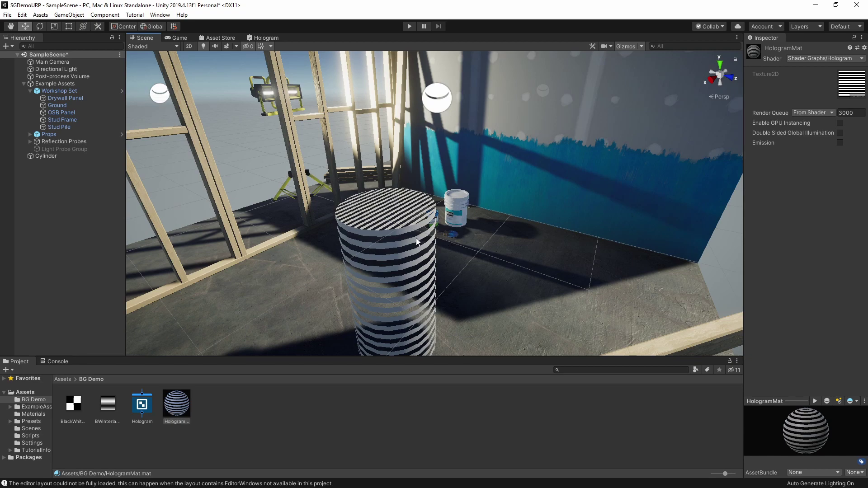
{"action": "right_click_drag", "start_coordinate": [416, 237], "coordinate": [500, 260]}
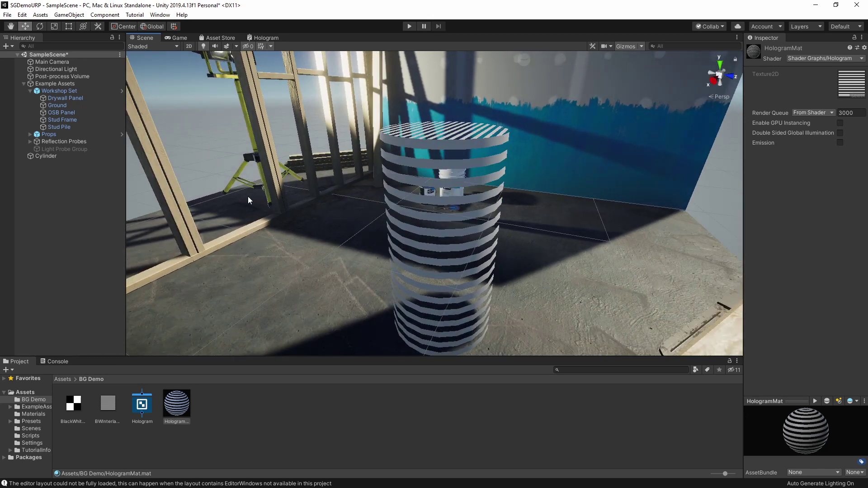
Return to the Hologram graph and move the Sample Texture 2D node lower to free up space above it.
{"action": "left_click", "coordinate": [268, 37]}
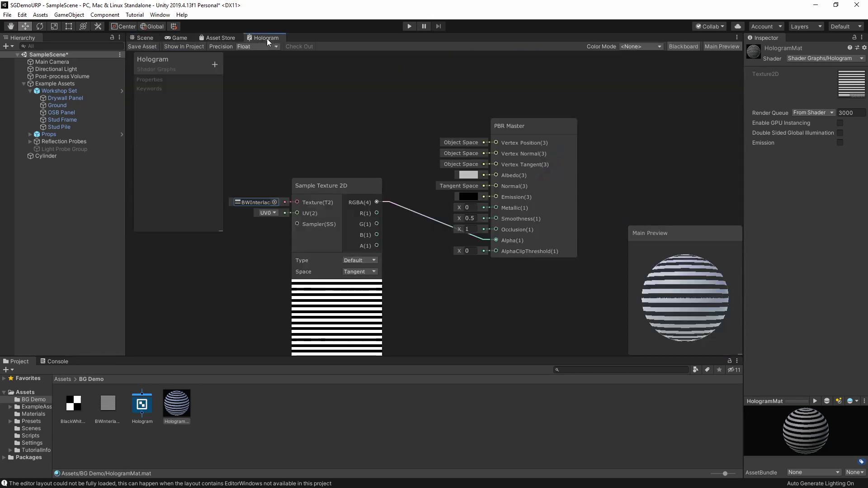
{"action": "middle_click_drag", "start_coordinate": [304, 172], "coordinate": [406, 191]}
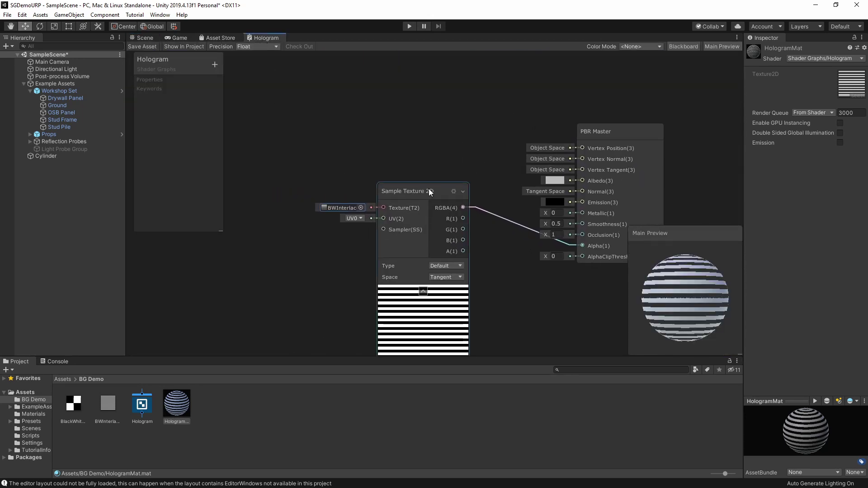
{"action": "left_click_drag", "start_coordinate": [428, 189], "coordinate": [430, 246]}
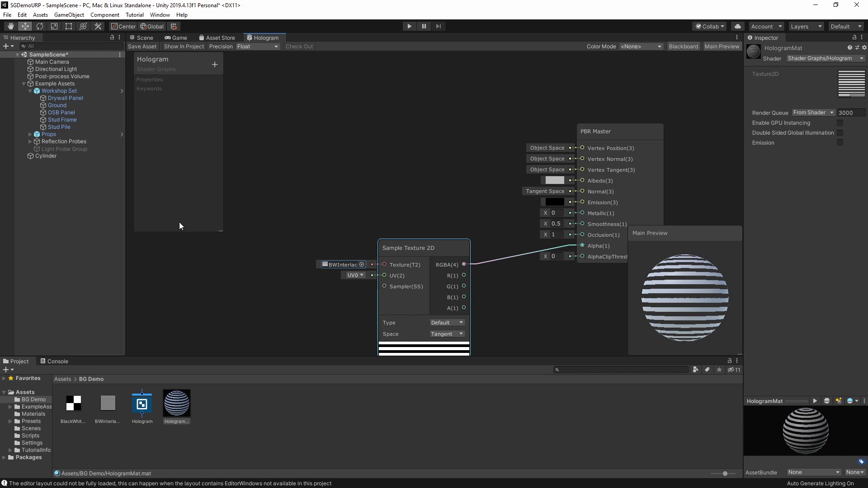
Add a Color property to the Hologram graph and set its mode to HDR.
{"action": "left_click", "coordinate": [215, 64]}
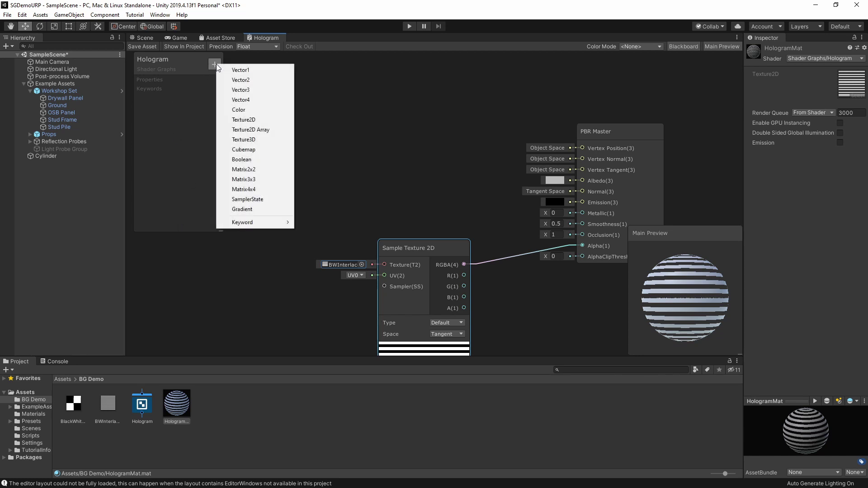
{"action": "left_click", "coordinate": [245, 109]}
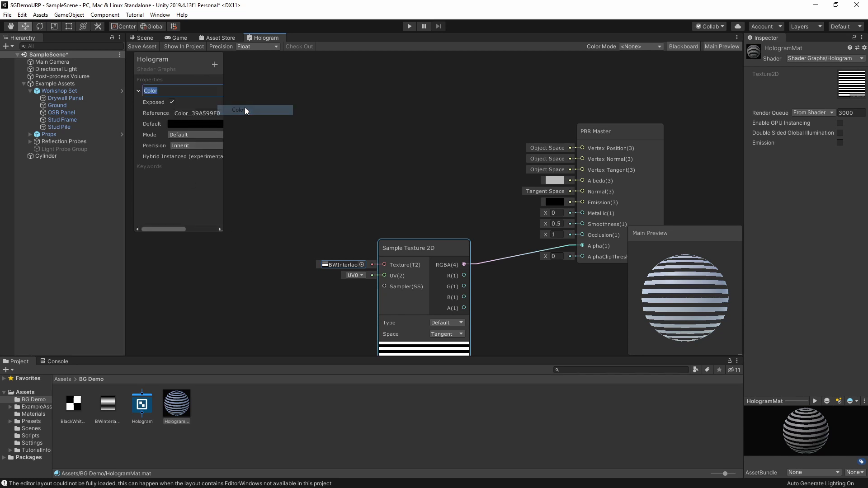
{"action": "left_click", "coordinate": [204, 134]}
{"action": "left_click", "coordinate": [200, 155]}
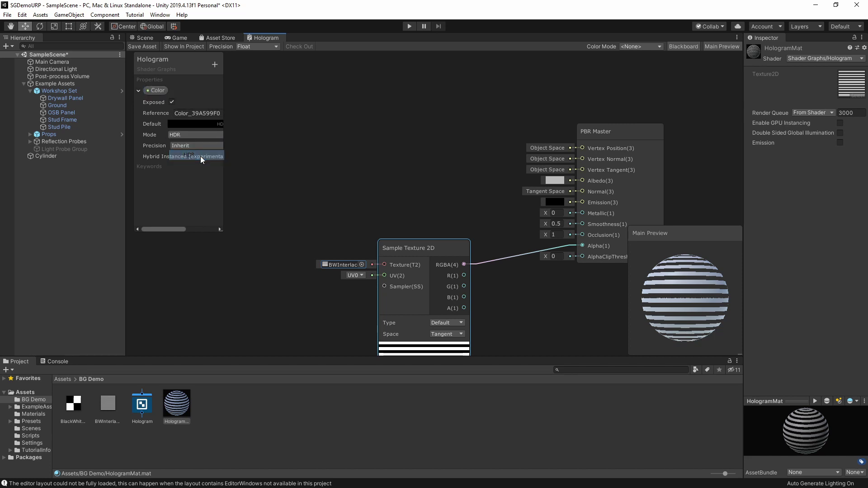
{"action": "left_click", "coordinate": [137, 91]}
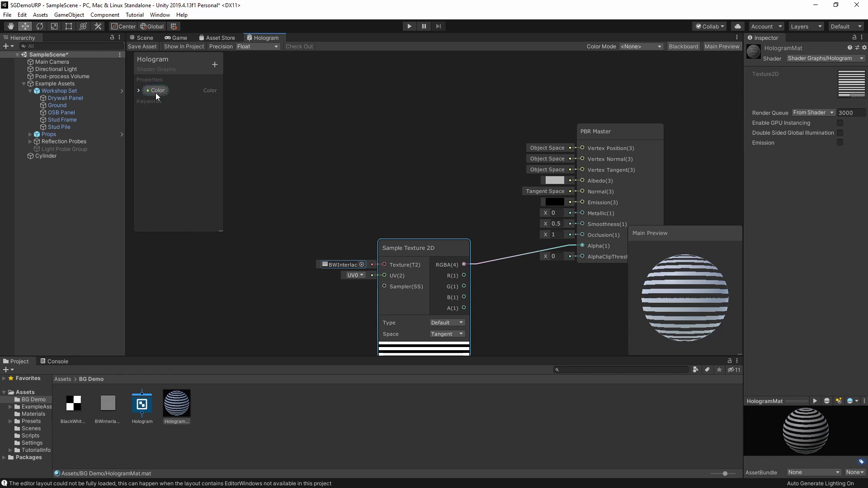
Place the Color property in the graph connected to the PBR Master's Albedo input, and save the shader asset.
{"action": "left_click_drag", "start_coordinate": [156, 91], "coordinate": [394, 140]}
{"action": "left_click_drag", "start_coordinate": [418, 180], "coordinate": [582, 181]}
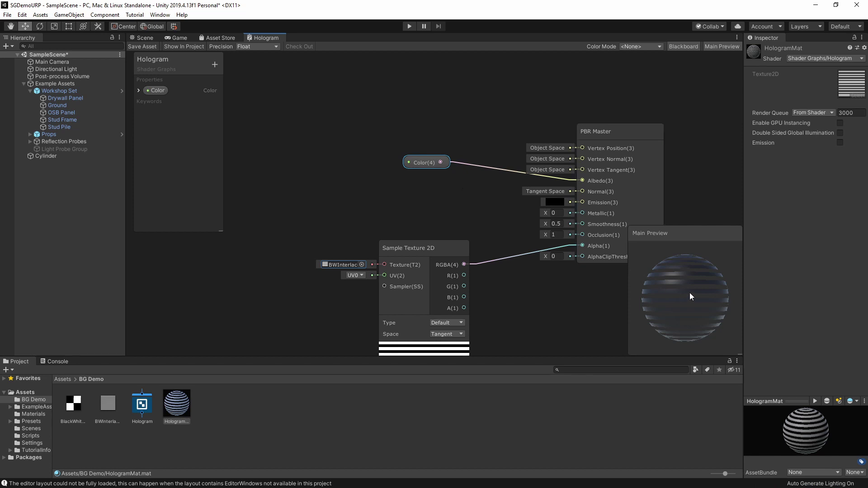
{"action": "mouse_move", "coordinate": [690, 292]}
{"action": "left_mouse_down"}
{"action": "mouse_move", "coordinate": [677, 326]}
{"action": "mouse_move", "coordinate": [682, 274]}
{"action": "mouse_move", "coordinate": [674, 306]}
{"action": "mouse_move", "coordinate": [683, 292]}
{"action": "left_mouse_up"}
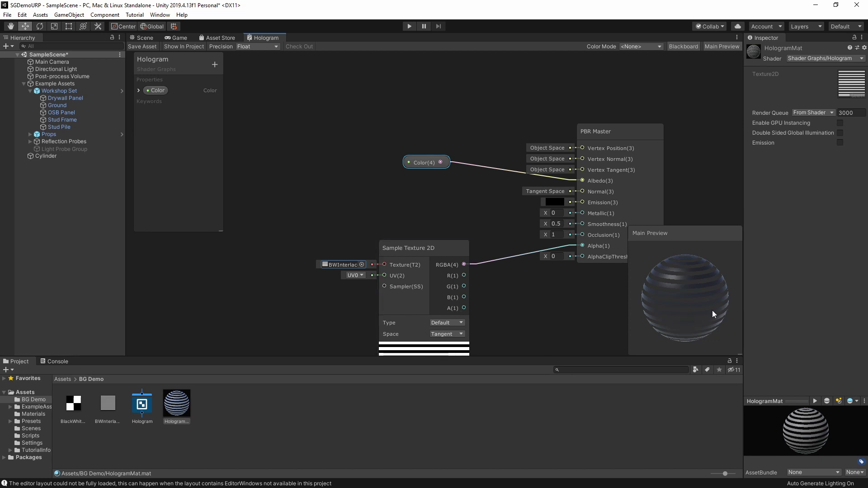
{"action": "left_click", "coordinate": [145, 46]}
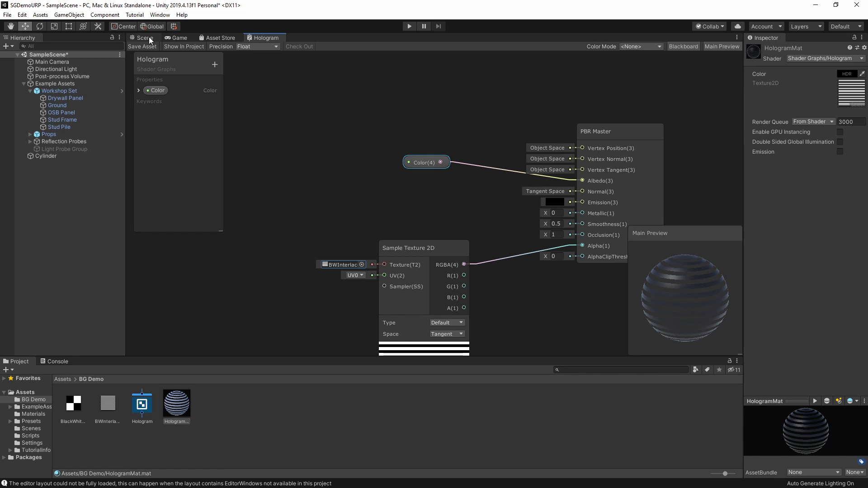
Set HologramMat's HDR color to cyan (R 0, G 255, B 247) and raise its intensity by three +1 increments.
{"action": "left_click", "coordinate": [148, 37]}
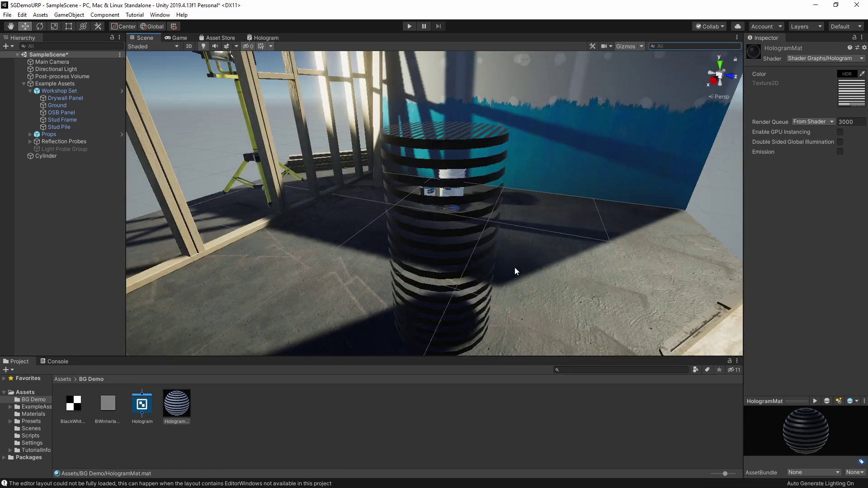
{"action": "left_click", "coordinate": [173, 408]}
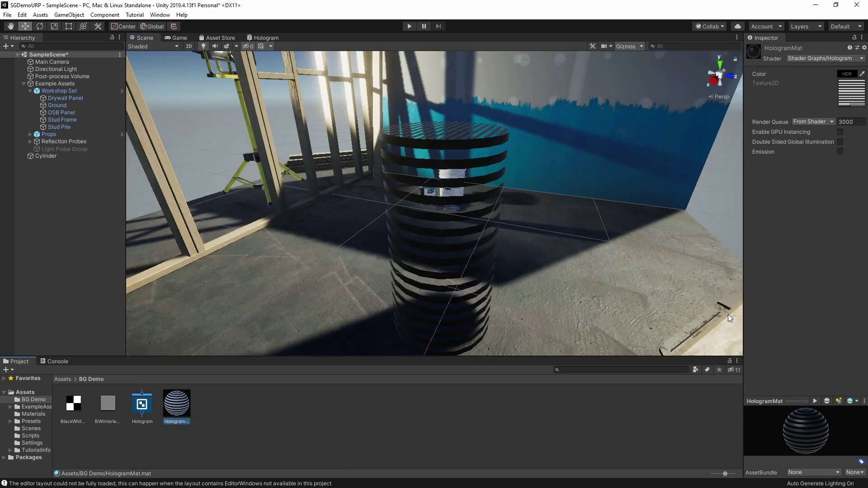
{"action": "left_click", "coordinate": [842, 78]}
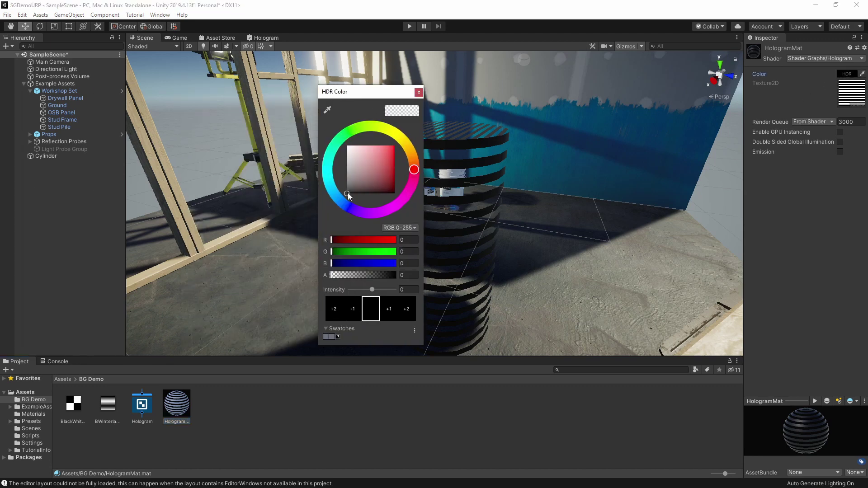
{"action": "mouse_move", "coordinate": [414, 174]}
{"action": "left_mouse_down"}
{"action": "mouse_move", "coordinate": [373, 213]}
{"action": "mouse_move", "coordinate": [332, 193]}
{"action": "mouse_move", "coordinate": [321, 170]}
{"action": "mouse_move", "coordinate": [389, 184]}
{"action": "mouse_move", "coordinate": [397, 144]}
{"action": "left_mouse_up"}
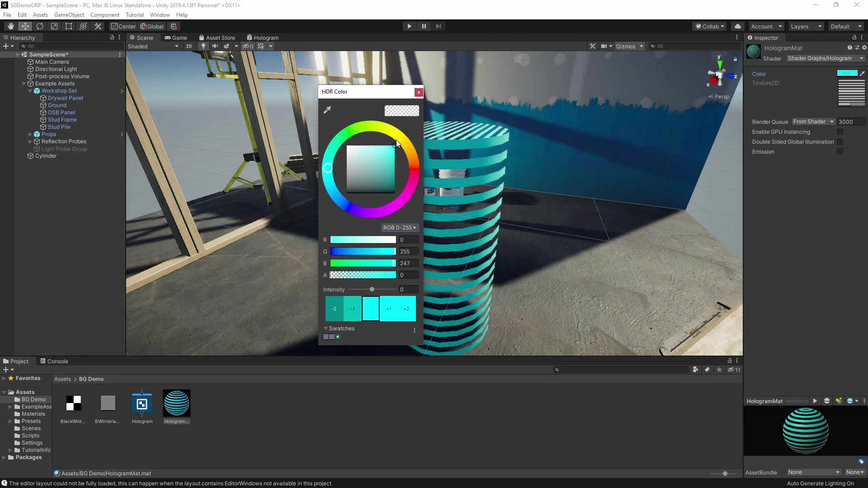
{"action": "left_click", "coordinate": [386, 312]}
{"action": "left_click", "coordinate": [386, 312]}
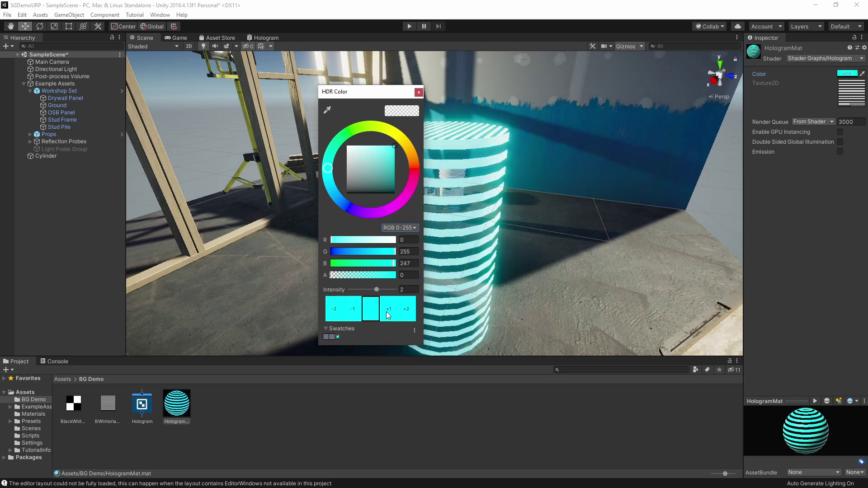
{"action": "left_click", "coordinate": [386, 312]}
{"action": "left_click", "coordinate": [418, 92]}
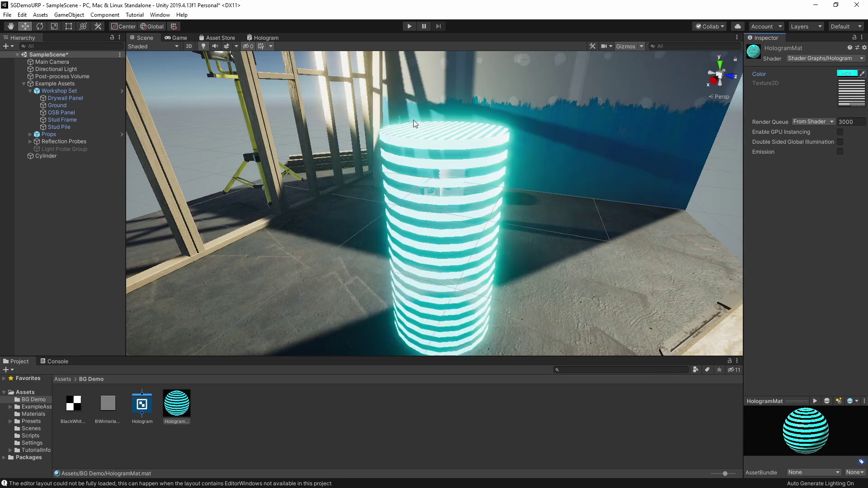
Check the cylinder's glow from another angle in the scene, and return to the Hologram graph.
{"action": "mouse_move", "coordinate": [452, 221]}
{"action": "right_mouse_down"}
{"action": "mouse_move", "coordinate": [470, 219]}
{"action": "mouse_move", "coordinate": [460, 223]}
{"action": "mouse_move", "coordinate": [469, 233]}
{"action": "mouse_move", "coordinate": [462, 239]}
{"action": "mouse_move", "coordinate": [475, 234]}
{"action": "mouse_move", "coordinate": [401, 247]}
{"action": "mouse_move", "coordinate": [427, 253]}
{"action": "right_mouse_up"}
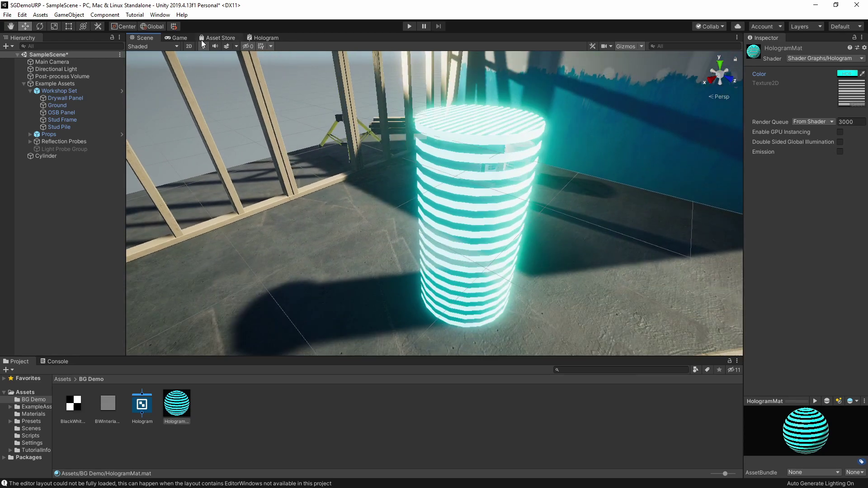
{"action": "left_click", "coordinate": [262, 38]}
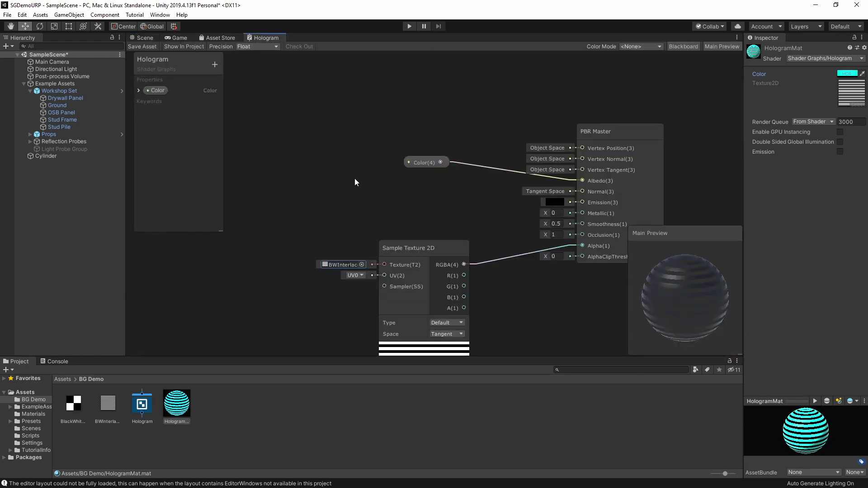
Move the Sample Texture 2D node closer beneath the Color node, and browse the Math and Advanced categories of available nodes.
{"action": "left_click_drag", "start_coordinate": [436, 248], "coordinate": [426, 212]}
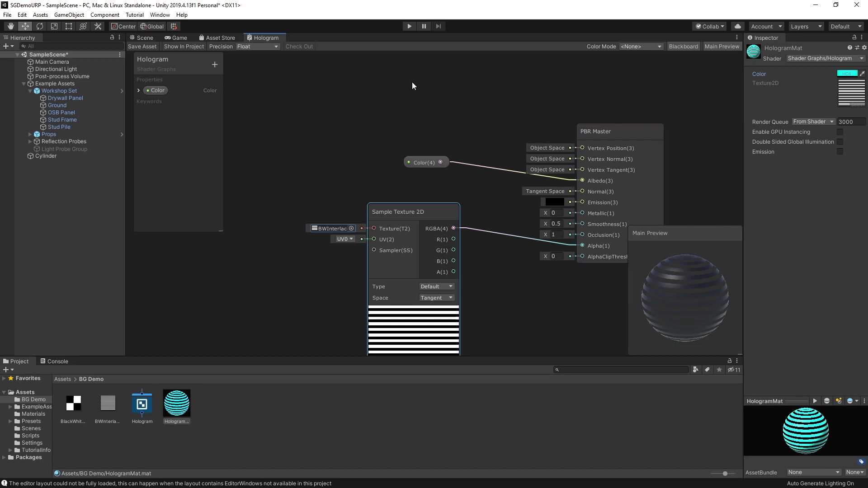
{"action": "right_click", "coordinate": [317, 88]}
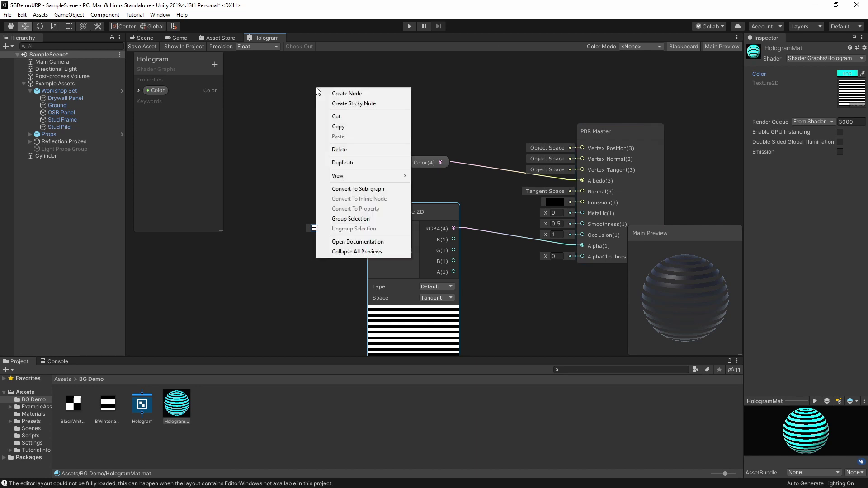
{"action": "left_click", "coordinate": [348, 93]}
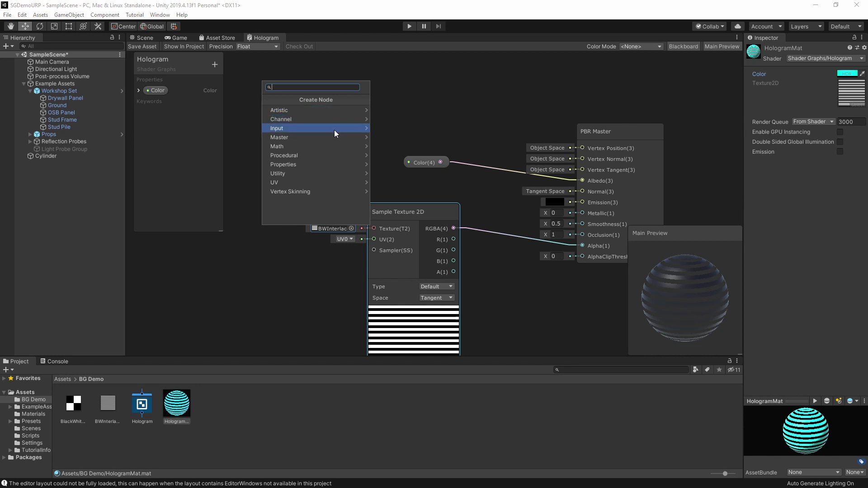
{"action": "left_click", "coordinate": [334, 146]}
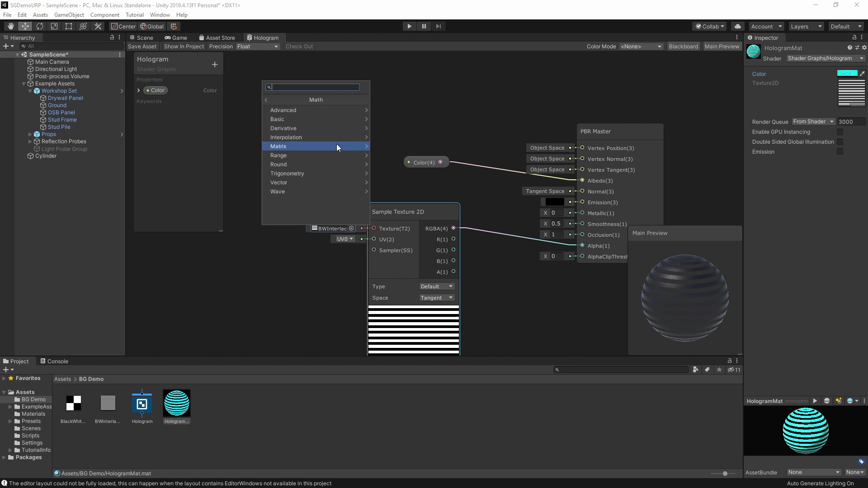
{"action": "left_click", "coordinate": [343, 110]}
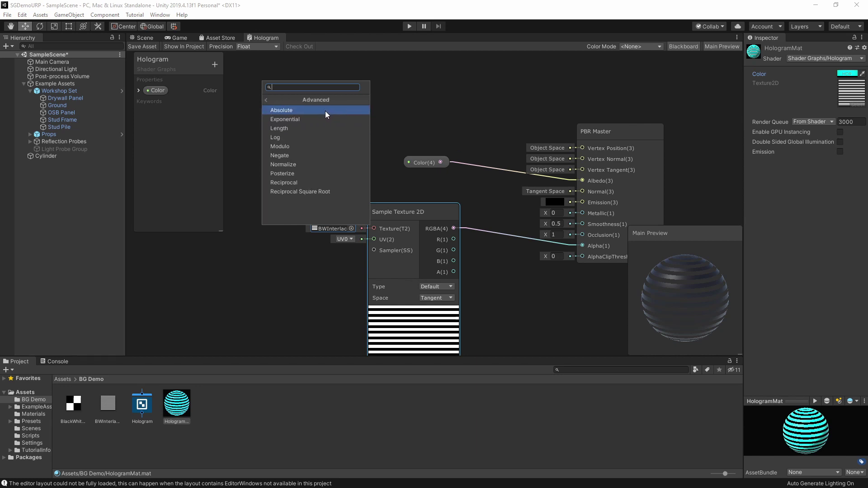
{"action": "left_click", "coordinate": [265, 100]}
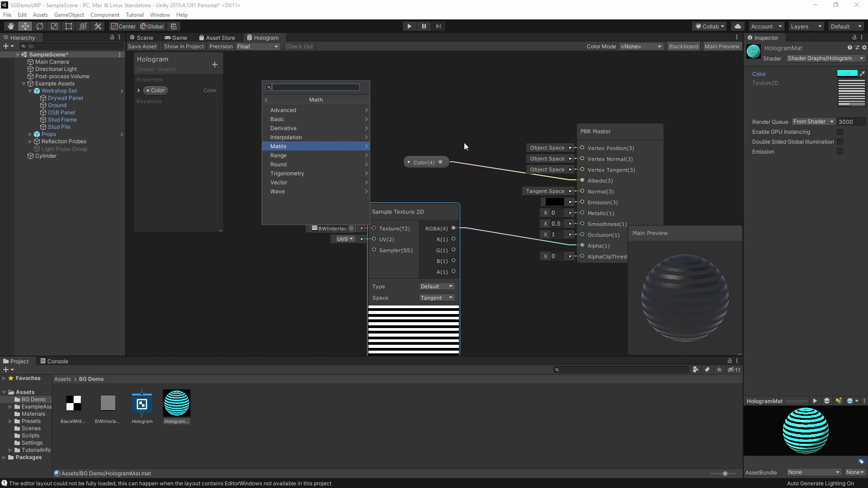
Reposition the PBR Master node closer to the Color node so that its Albedo input lines up with the Color output.
{"action": "left_click", "coordinate": [619, 133]}
{"action": "left_click_drag", "start_coordinate": [620, 133], "coordinate": [593, 165]}
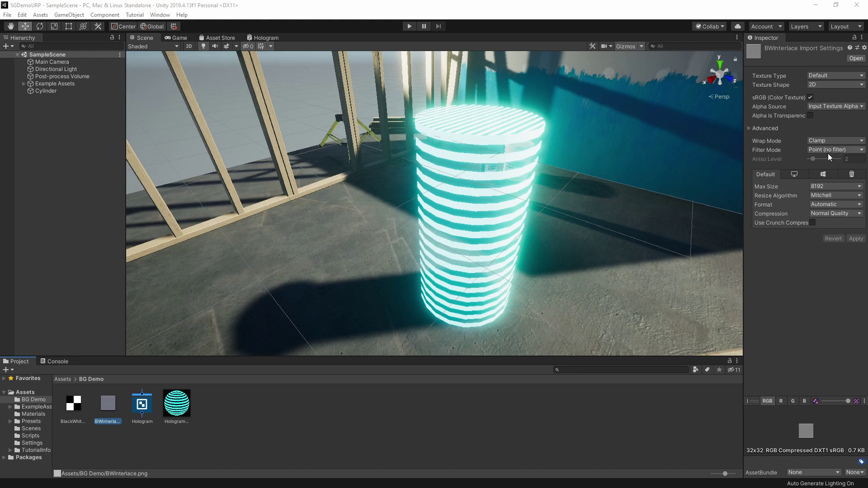
Examine the cylinder's stripes from several angles and review the BWInterlace texture's Wrap Mode and Filter Mode options.
{"action": "mouse_move", "coordinate": [600, 260]}
{"action": "right_mouse_down"}
{"action": "mouse_move", "coordinate": [591, 253]}
{"action": "mouse_move", "coordinate": [612, 254]}
{"action": "mouse_move", "coordinate": [593, 273]}
{"action": "right_mouse_up"}
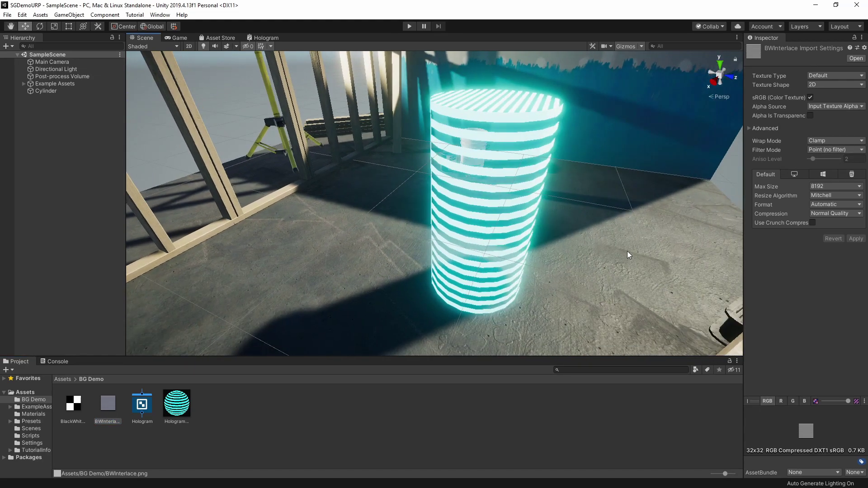
{"action": "left_click", "coordinate": [827, 141]}
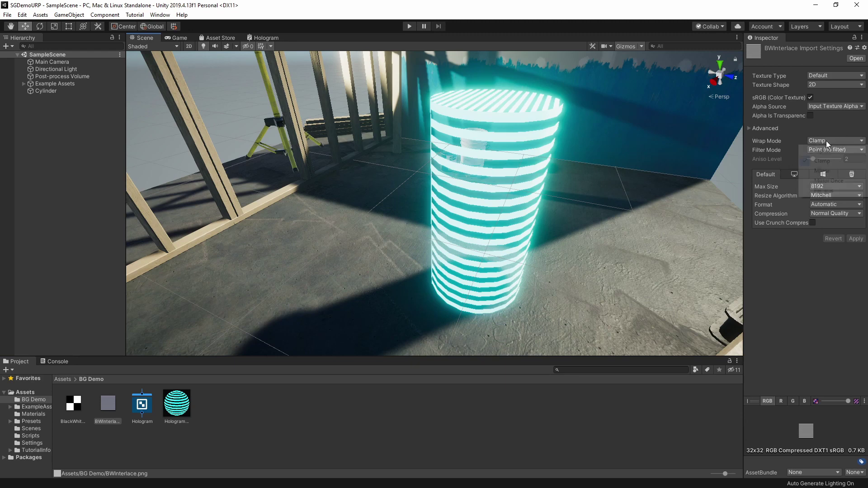
{"action": "left_click", "coordinate": [625, 274]}
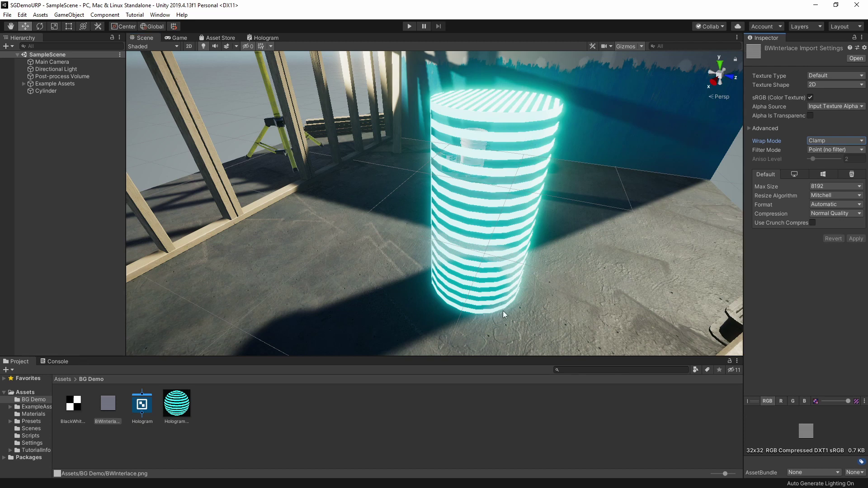
{"action": "scroll", "coordinate": [692, 266], "scroll_direction": "down", "scroll_amount": 5}
{"action": "scroll", "coordinate": [724, 199], "scroll_direction": "up", "scroll_amount": 5}
{"action": "middle_click_drag", "start_coordinate": [523, 227], "coordinate": [530, 226]}
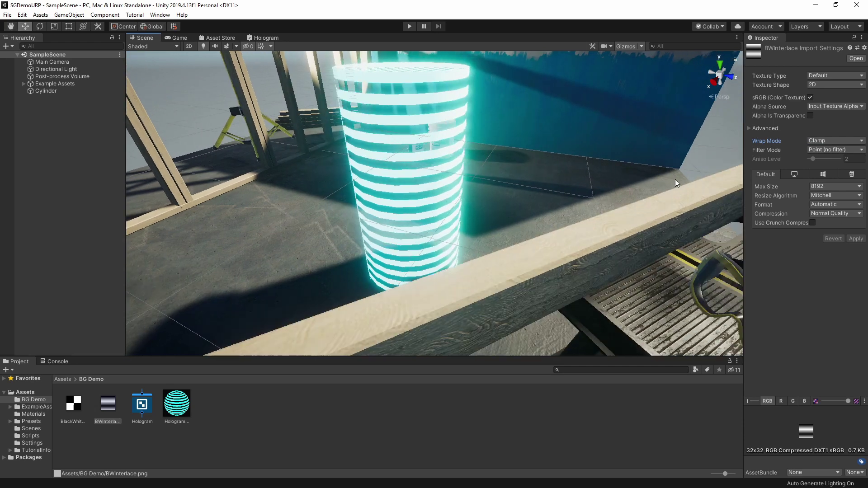
{"action": "left_click", "coordinate": [836, 149]}
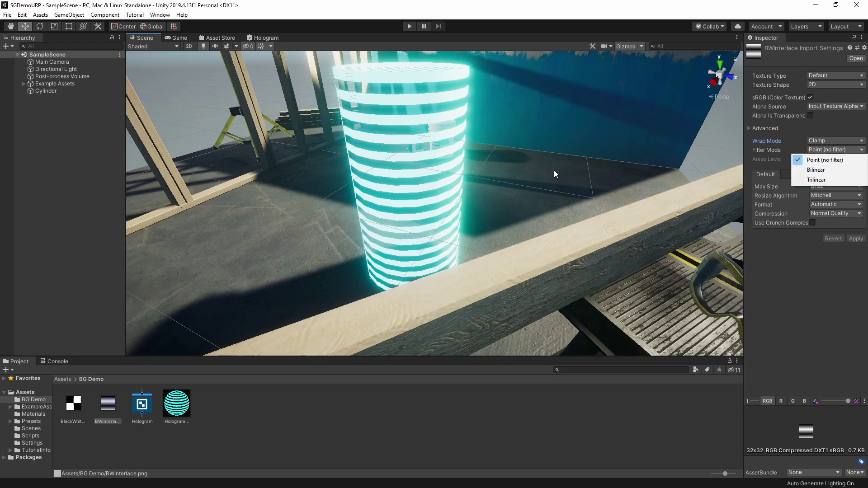
{"action": "left_click", "coordinate": [498, 181]}
{"action": "left_click_drag", "start_coordinate": [498, 181], "coordinate": [533, 208], "text": "alt"}
Try Bilinear as the BWInterlace texture's Filter Mode, apply it, and examine the stripes on the cylinder.
{"action": "left_click", "coordinate": [826, 149]}
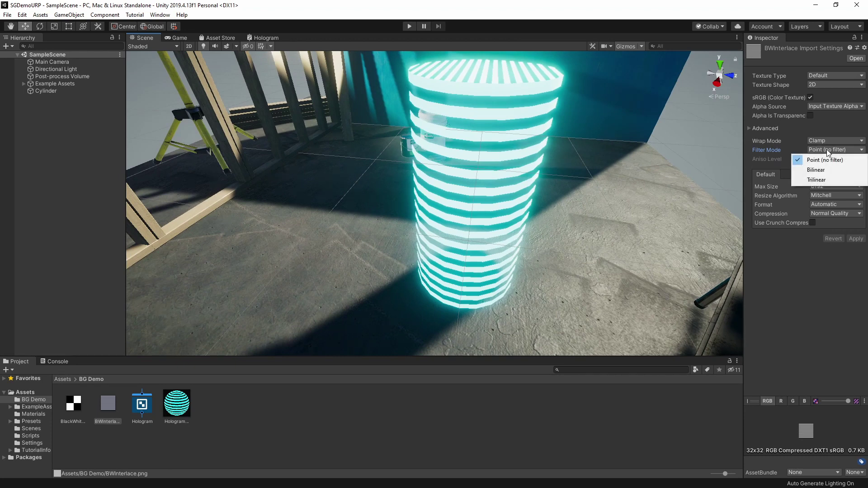
{"action": "left_click", "coordinate": [821, 166]}
{"action": "left_click_drag", "start_coordinate": [622, 177], "coordinate": [587, 191], "text": "alt"}
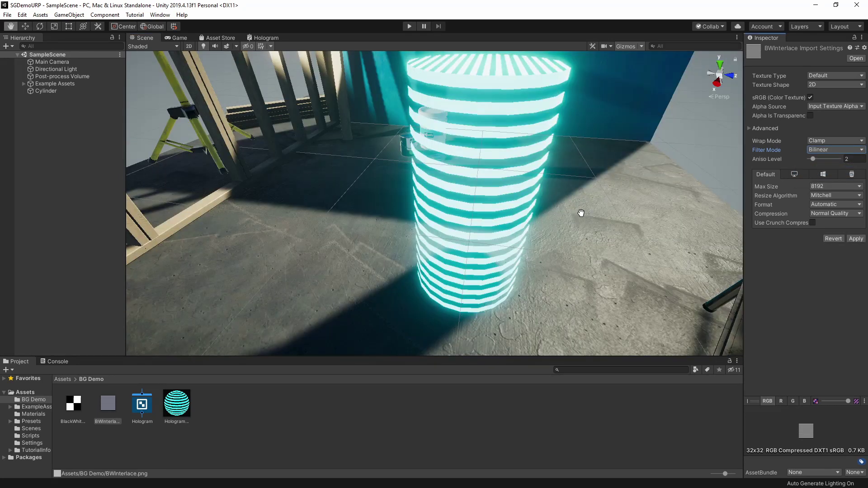
{"action": "left_click_drag", "start_coordinate": [556, 198], "coordinate": [593, 195], "text": "alt"}
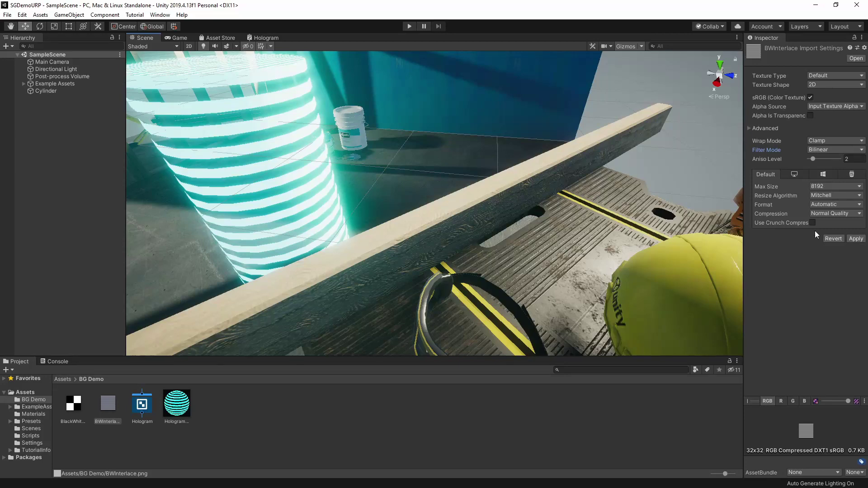
{"action": "left_click", "coordinate": [856, 238]}
{"action": "left_click_drag", "start_coordinate": [387, 188], "coordinate": [486, 204], "text": "alt"}
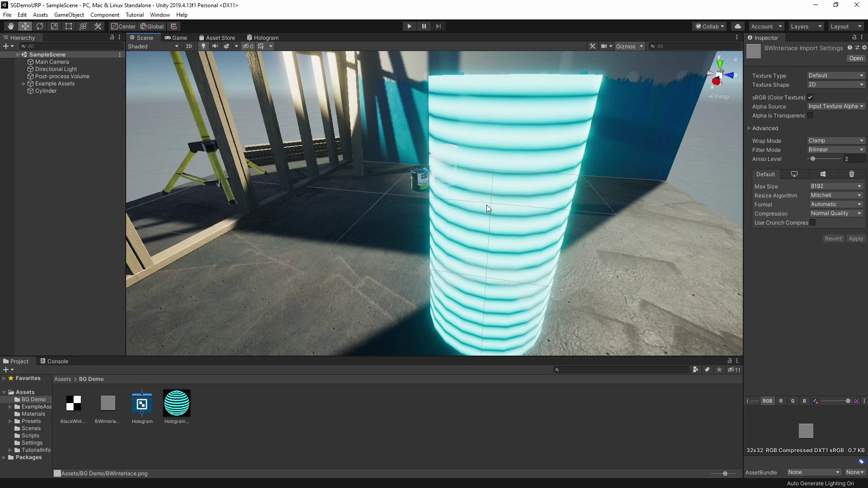
{"action": "right_click_drag", "start_coordinate": [607, 186], "coordinate": [601, 183]}
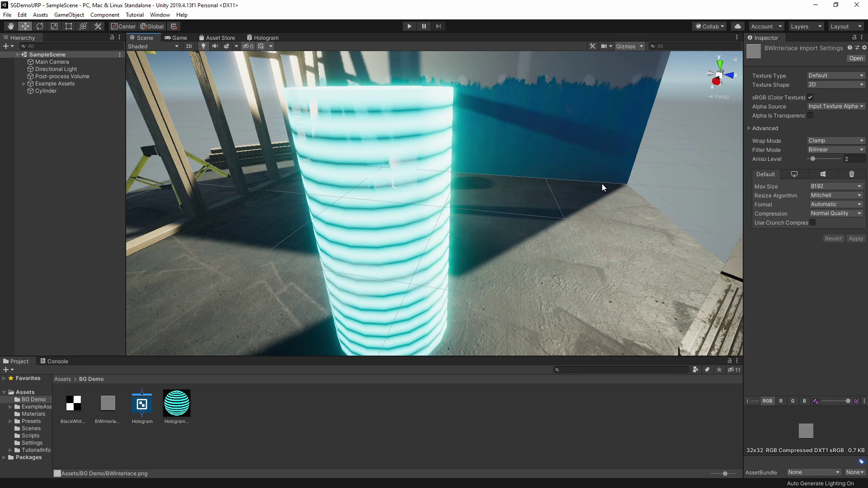
Set the BWInterlace texture's Filter Mode to Point (no filter) and apply the import settings.
{"action": "left_click", "coordinate": [840, 150]}
{"action": "left_click", "coordinate": [831, 158]}
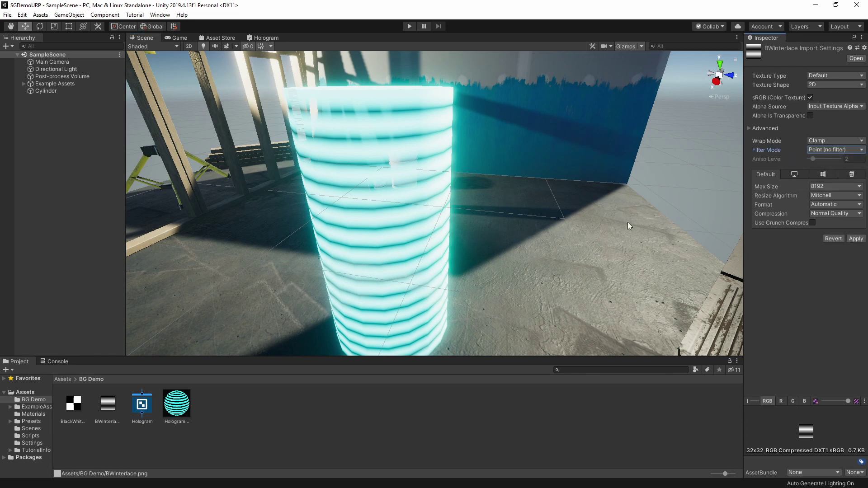
{"action": "left_click", "coordinate": [856, 239]}
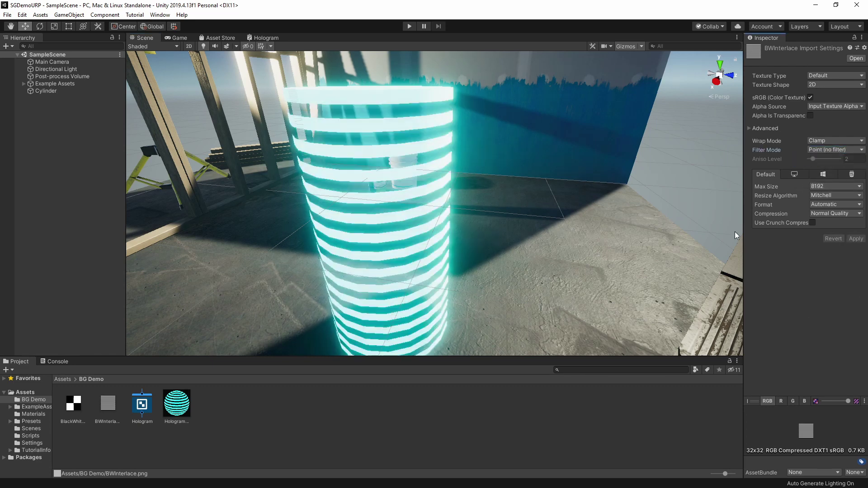
{"action": "right_click_drag", "start_coordinate": [564, 252], "coordinate": [563, 254]}
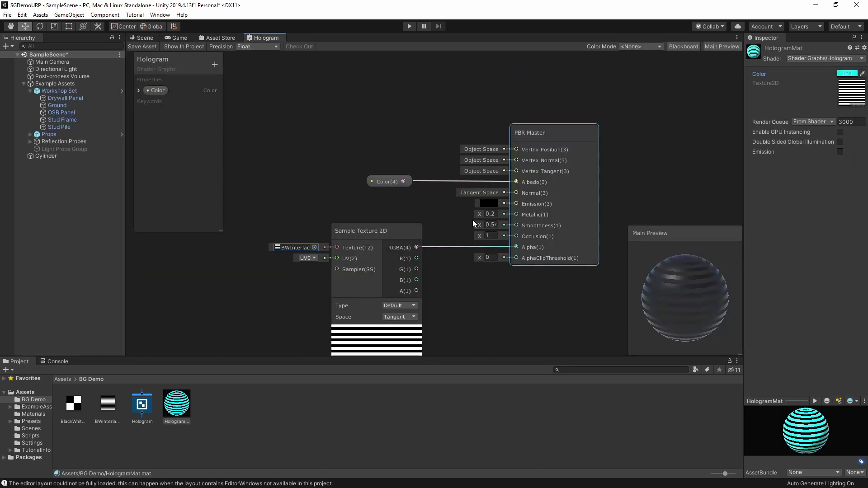
Go from the Hologram graph to the scene to view the cylinder.
{"action": "left_click", "coordinate": [145, 38]}
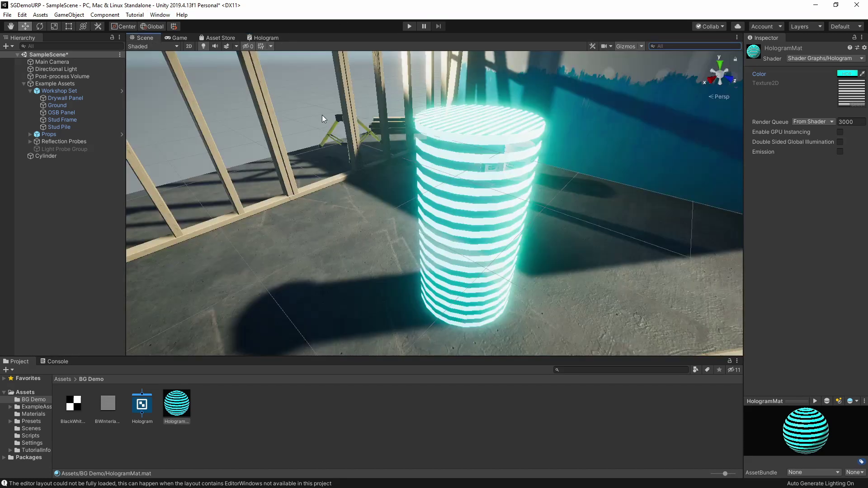